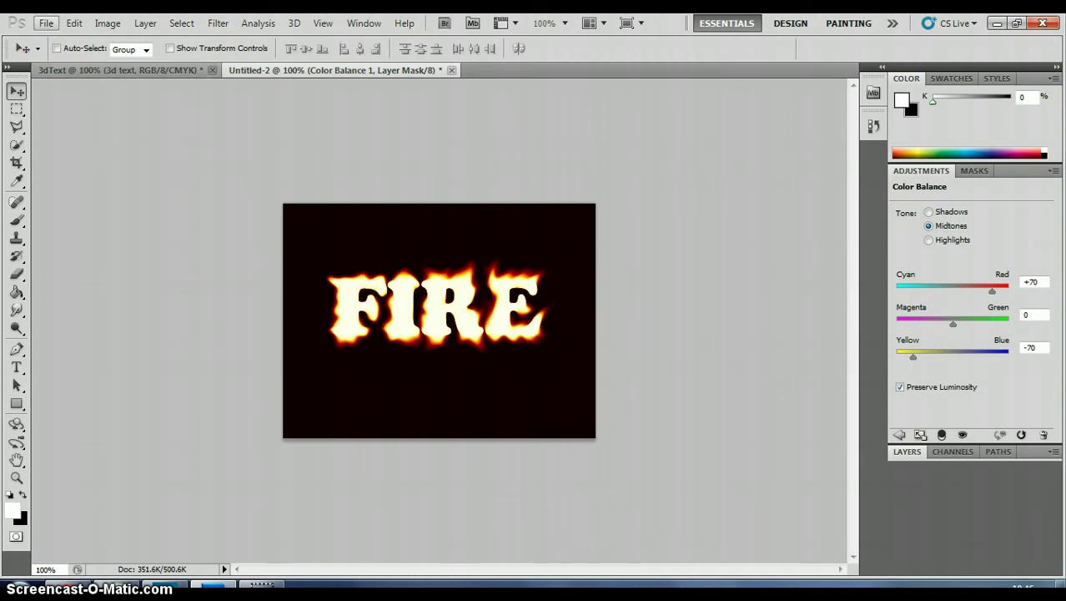
# - Open the File > New dialog showing a 400 × 300 px RGB document with white background
pyautogui.click(46, 23)
pyautogui.click(52, 39)
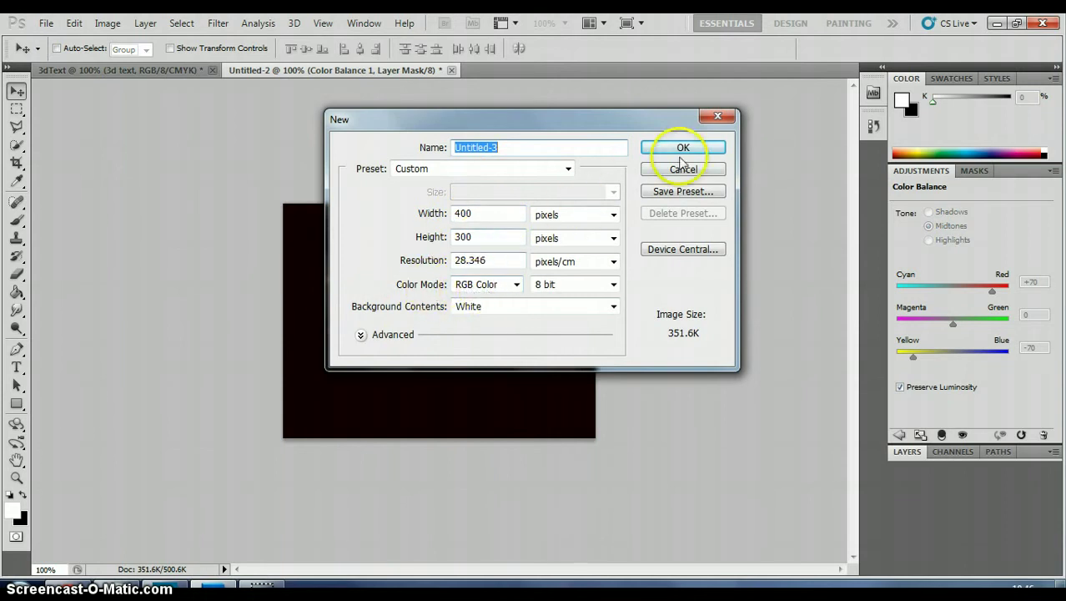
# - Create the blank 400 × 300 document Untitled-3 and zoom it to 200%
pyautogui.click(681, 147)
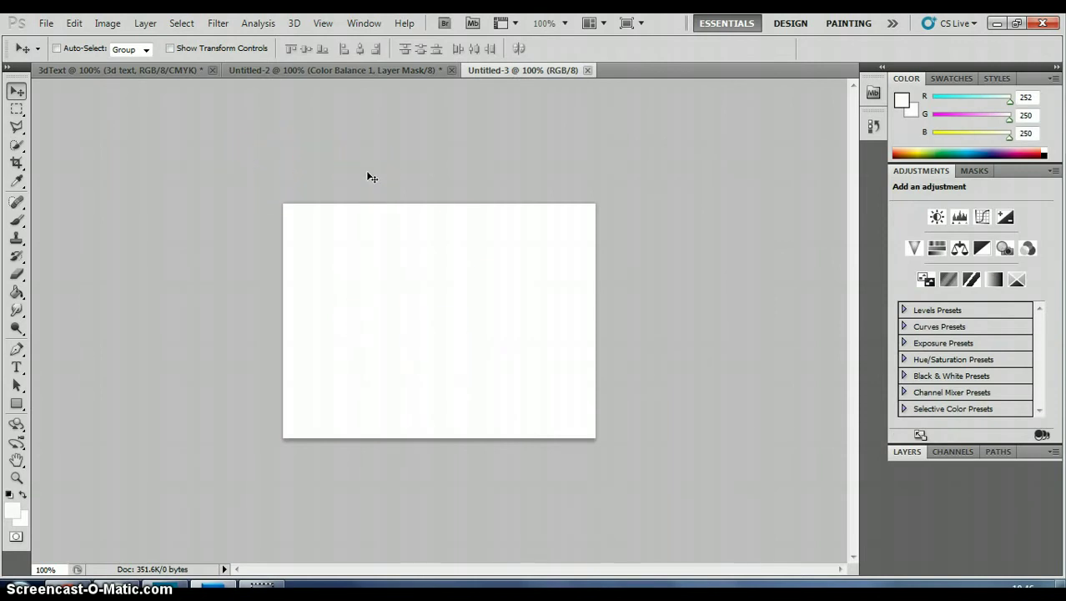
pyautogui.hotkey('ctrl', '+')
pyautogui.hotkey('ctrl', '-')
pyautogui.hotkey('ctrl', '+')
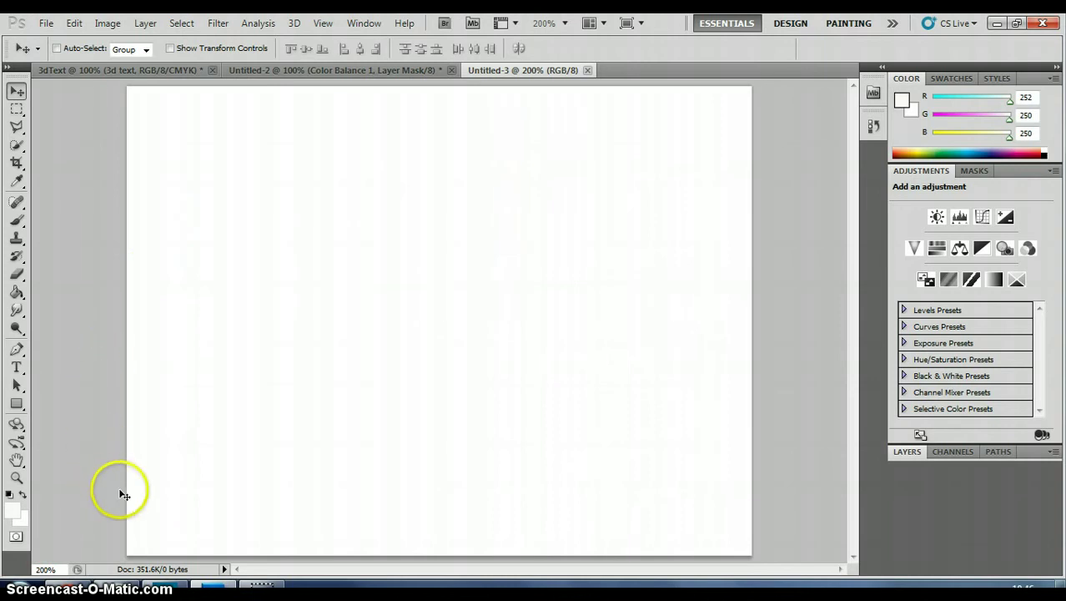
# - Set the foreground colour to near-black 020202
pyautogui.click(11, 510)
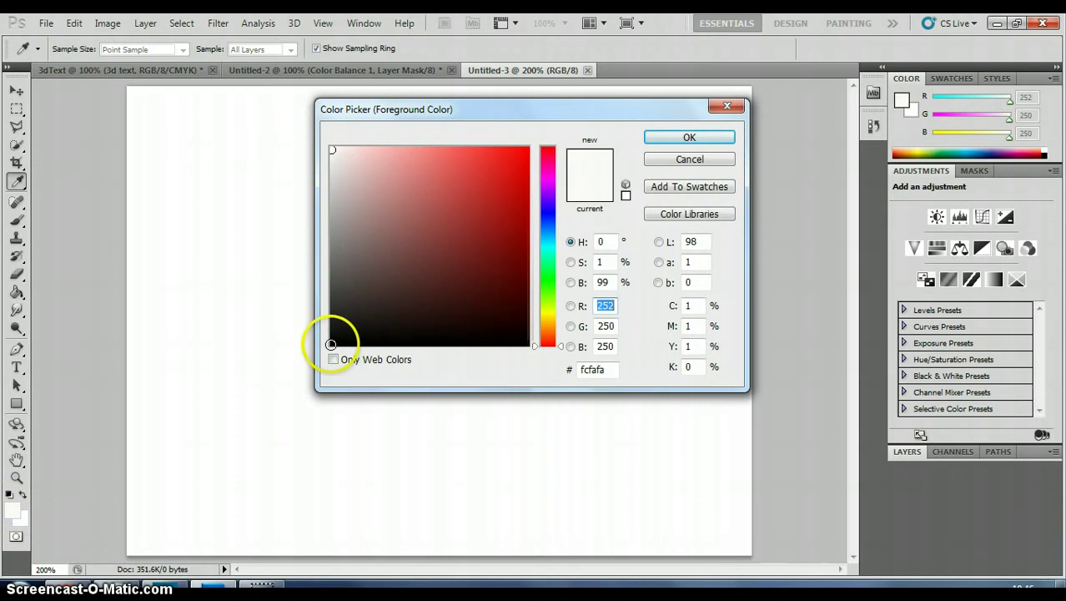
pyautogui.click(331, 344)
pyautogui.click(676, 137)
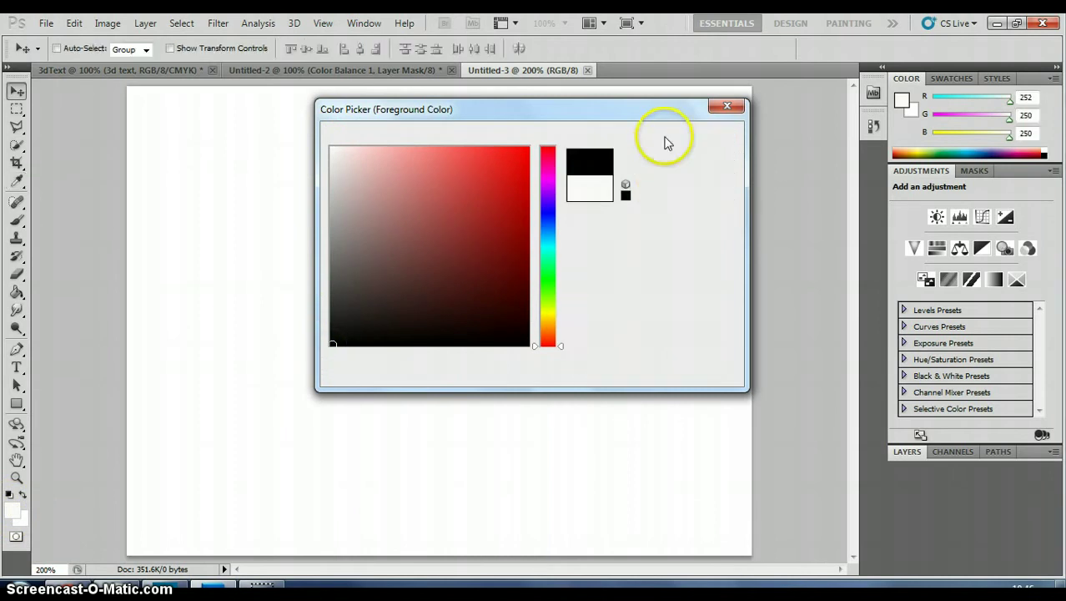
# - Fill the white canvas with black using the Paint Bucket Tool
pyautogui.click(16, 294)
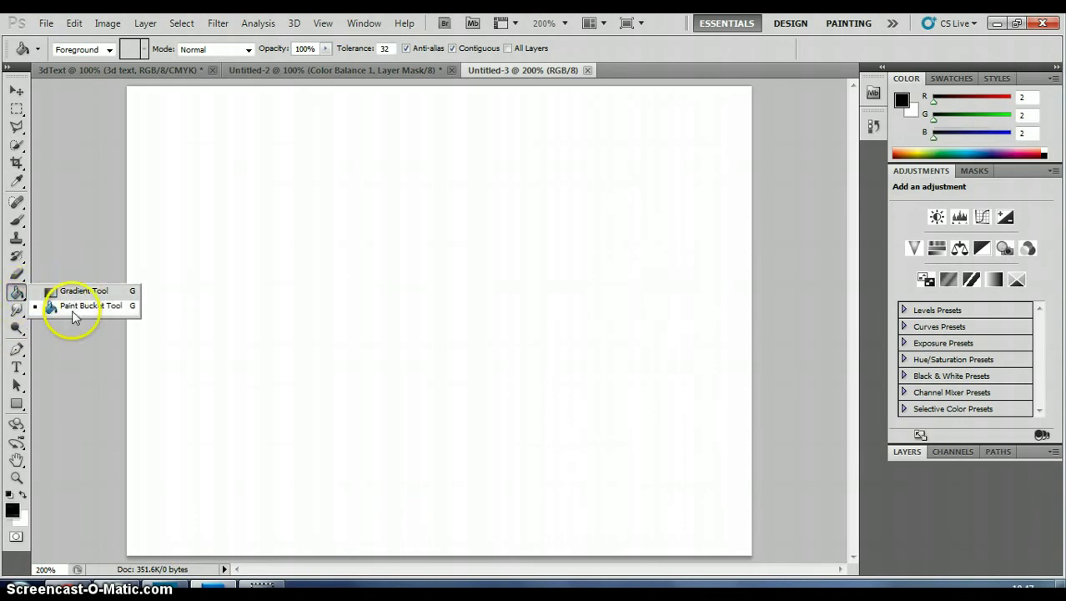
pyautogui.click(72, 307)
pyautogui.click(222, 254)
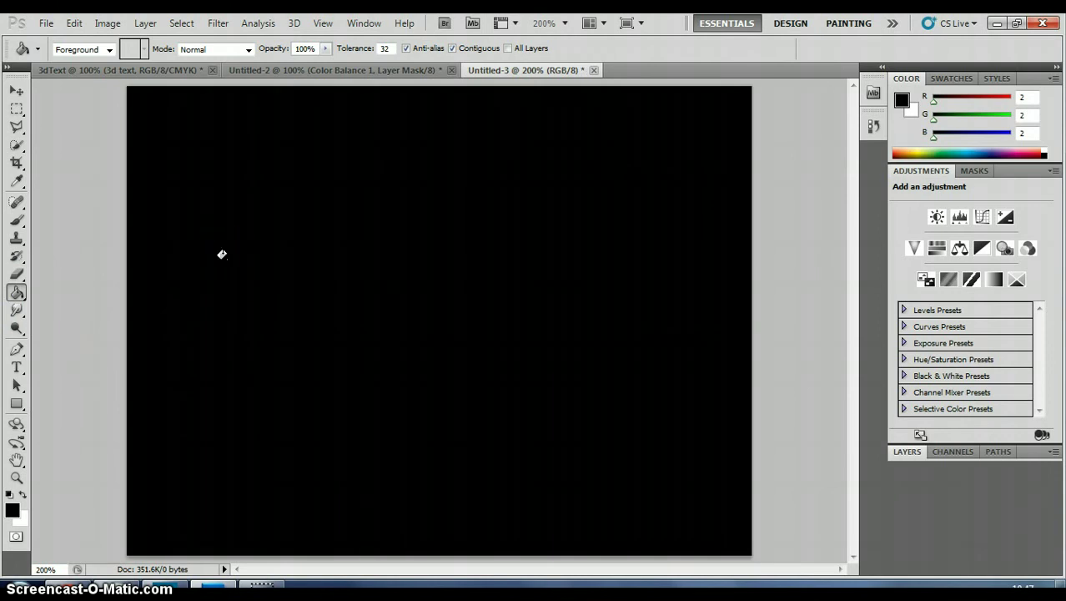
pyautogui.moveTo(476, 181); pyautogui.dragTo(346, 307)
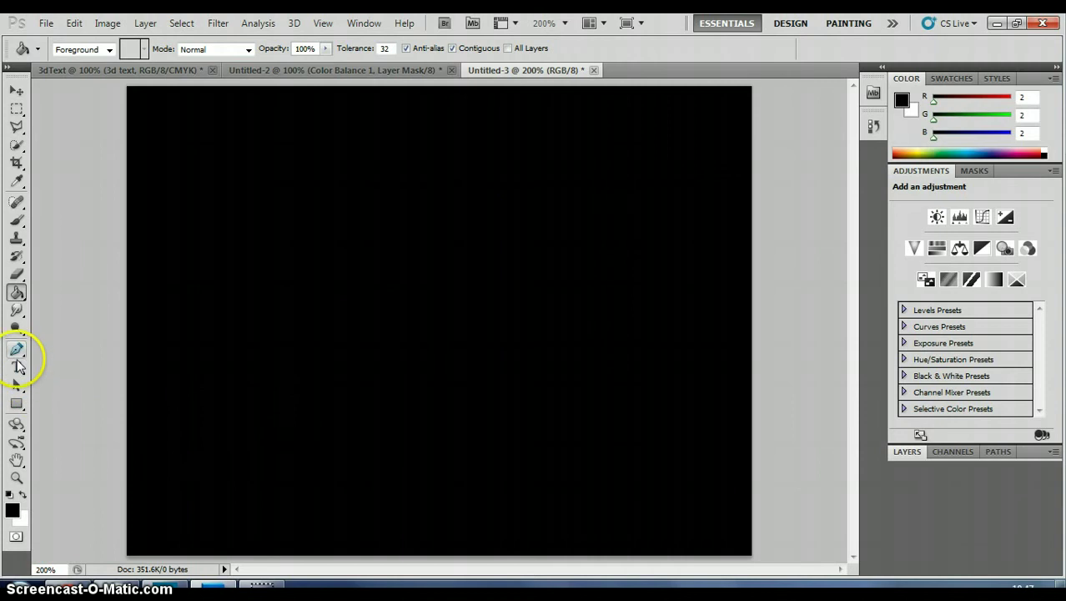
# - Type FIRE on the canvas in 100 pt Cooper Std Black with near-white colour fcfafa
pyautogui.click(18, 368)
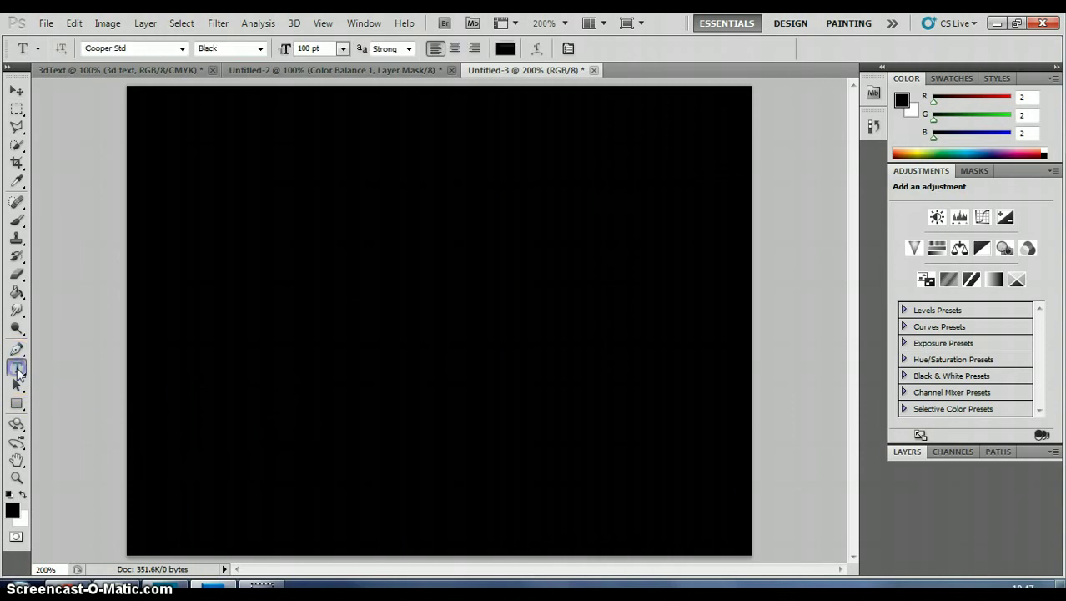
pyautogui.click(343, 49)
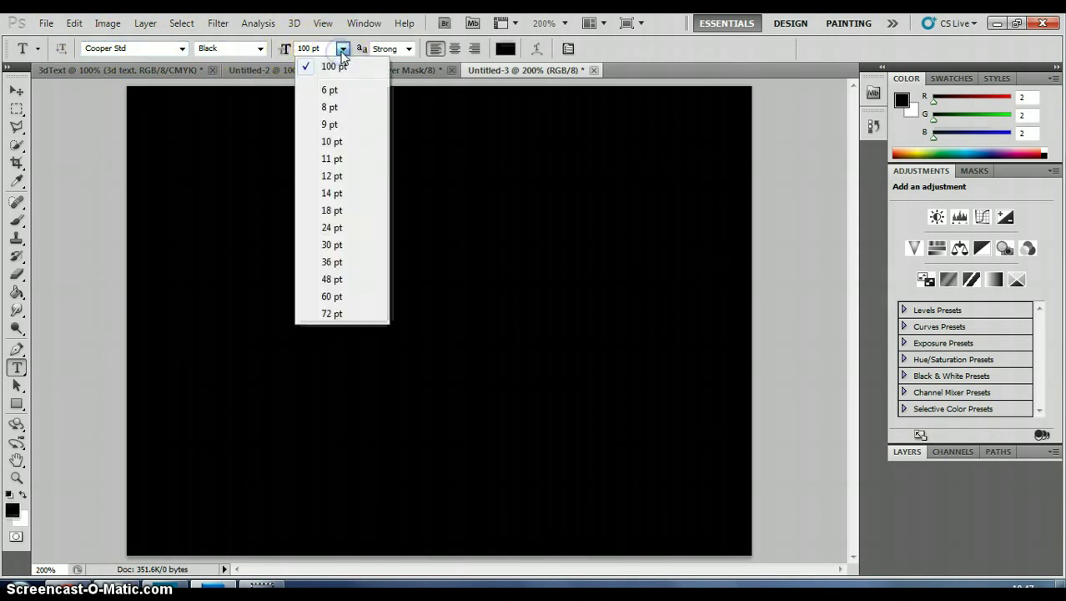
pyautogui.click(342, 49)
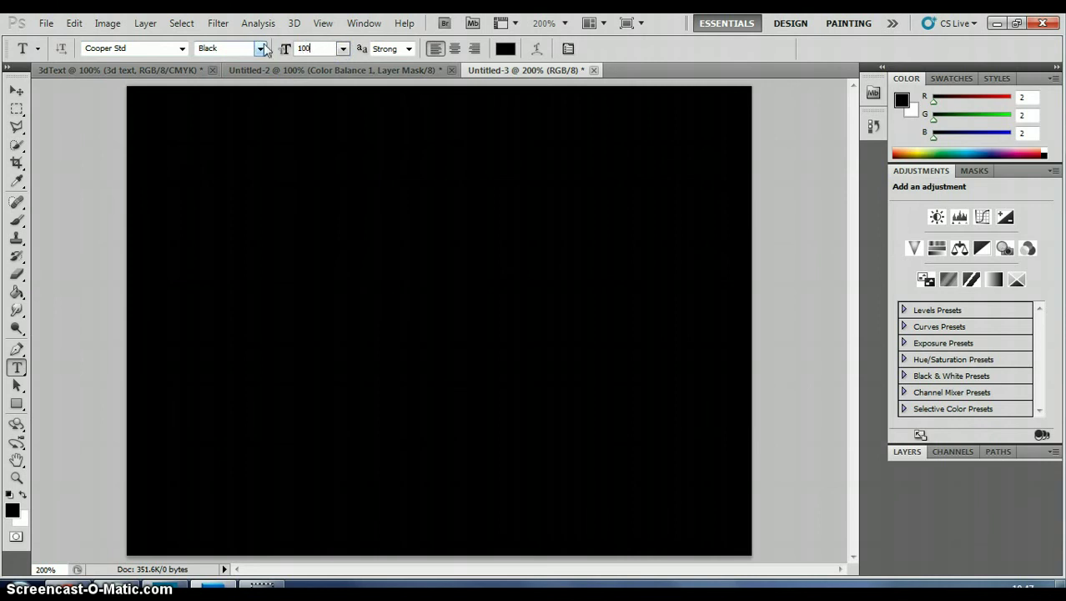
pyautogui.click(506, 48)
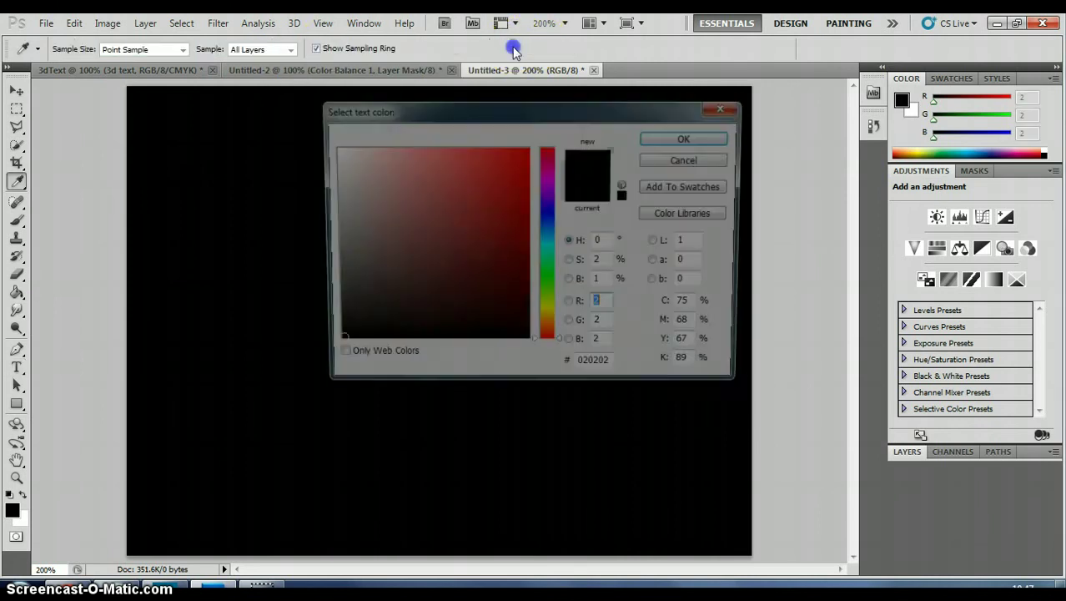
pyautogui.click(332, 148)
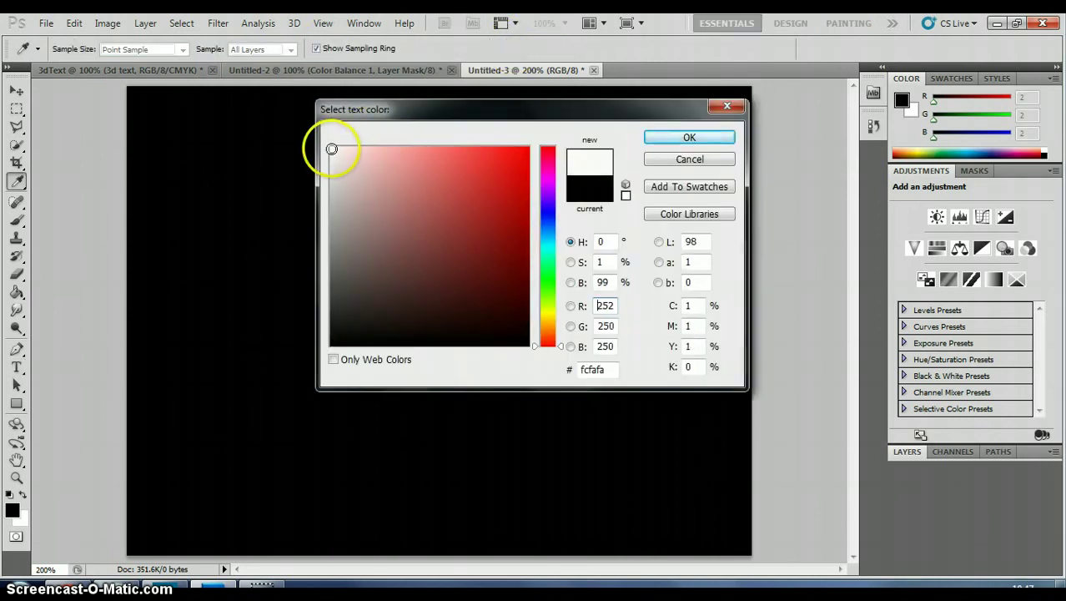
pyautogui.click(687, 138)
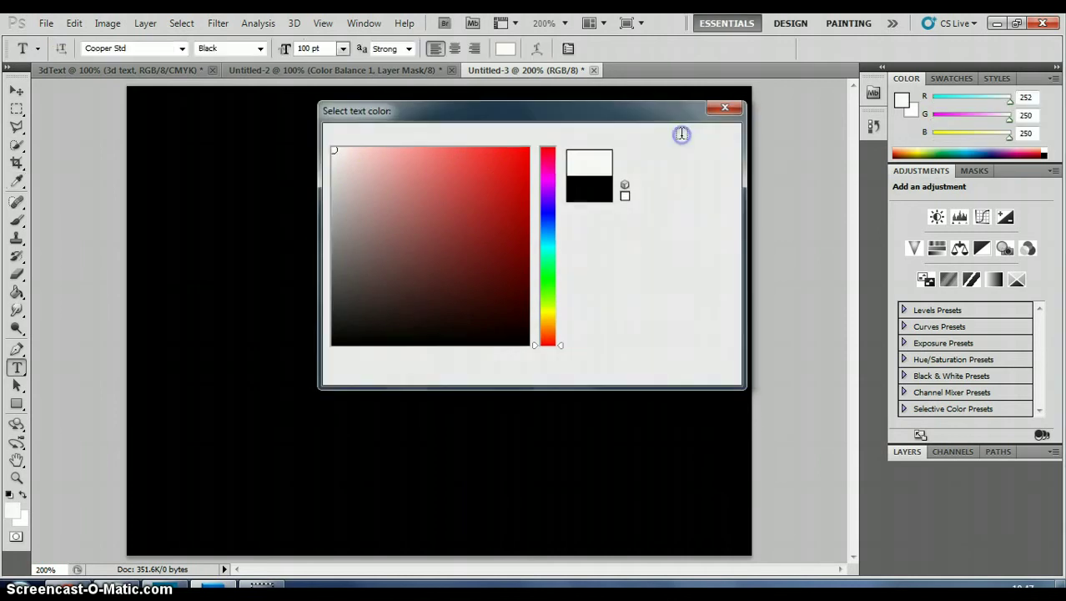
pyautogui.click(258, 304)
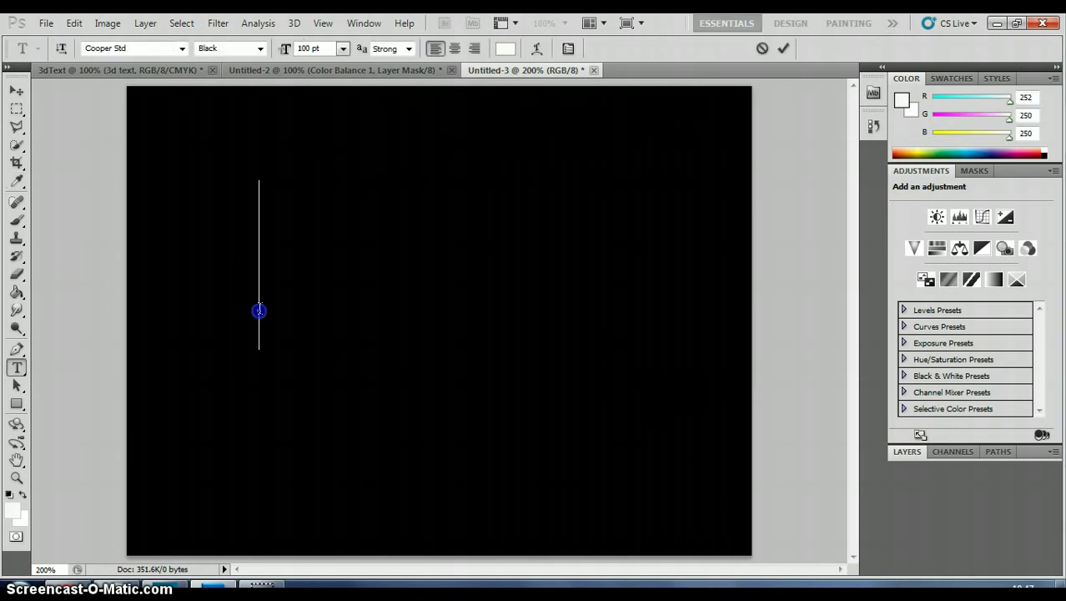
pyautogui.write('FIRE')
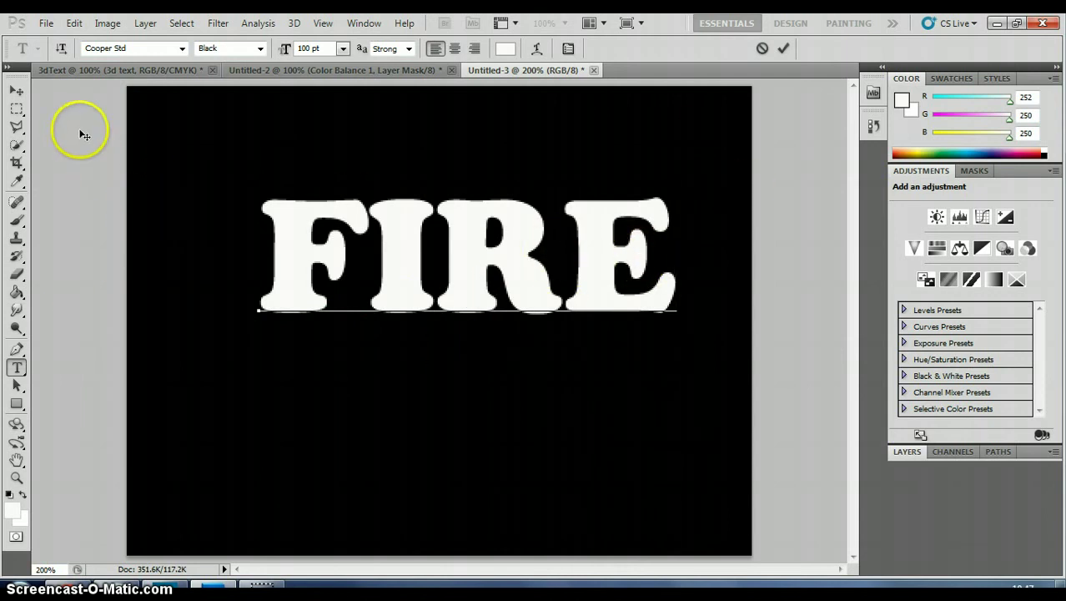
# - Commit the FIRE text and drag it to the centre of the canvas
pyautogui.click(19, 92)
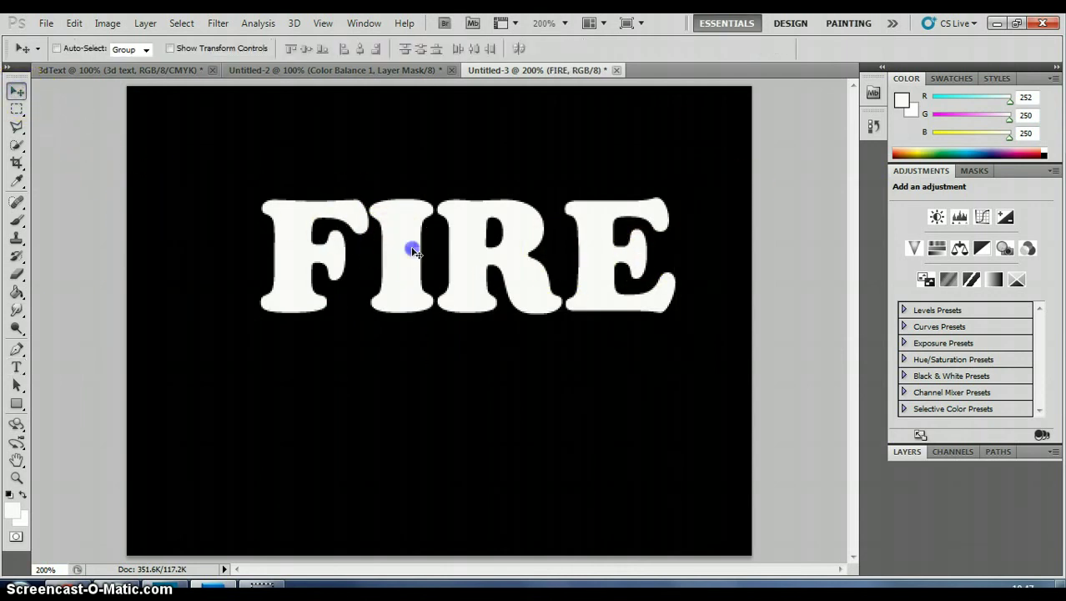
pyautogui.moveTo(412, 245); pyautogui.dragTo(396, 284)
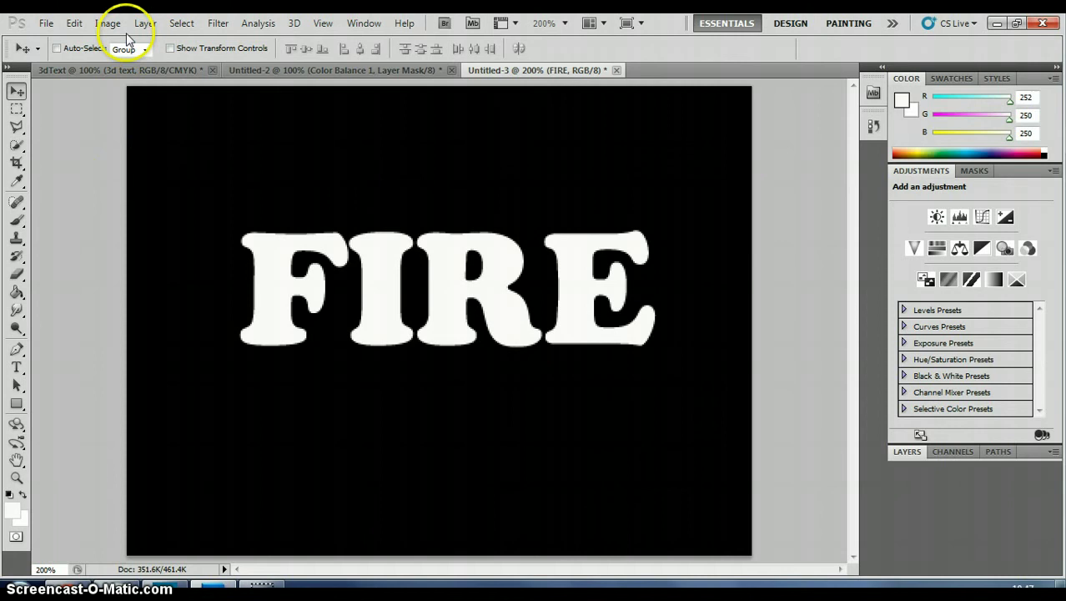
pyautogui.click(144, 24)
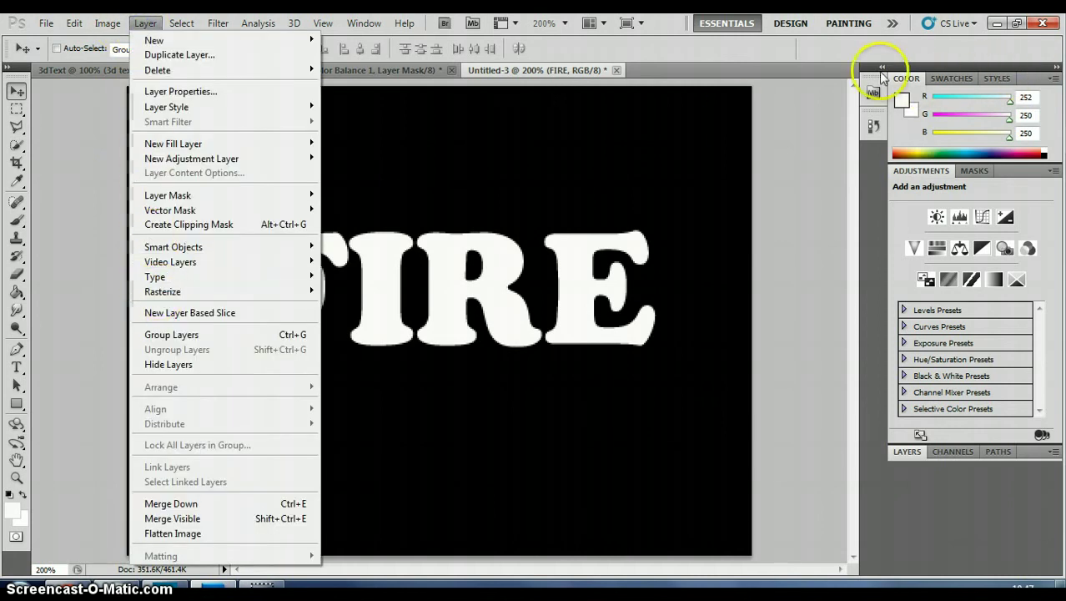
pyautogui.click(1056, 69)
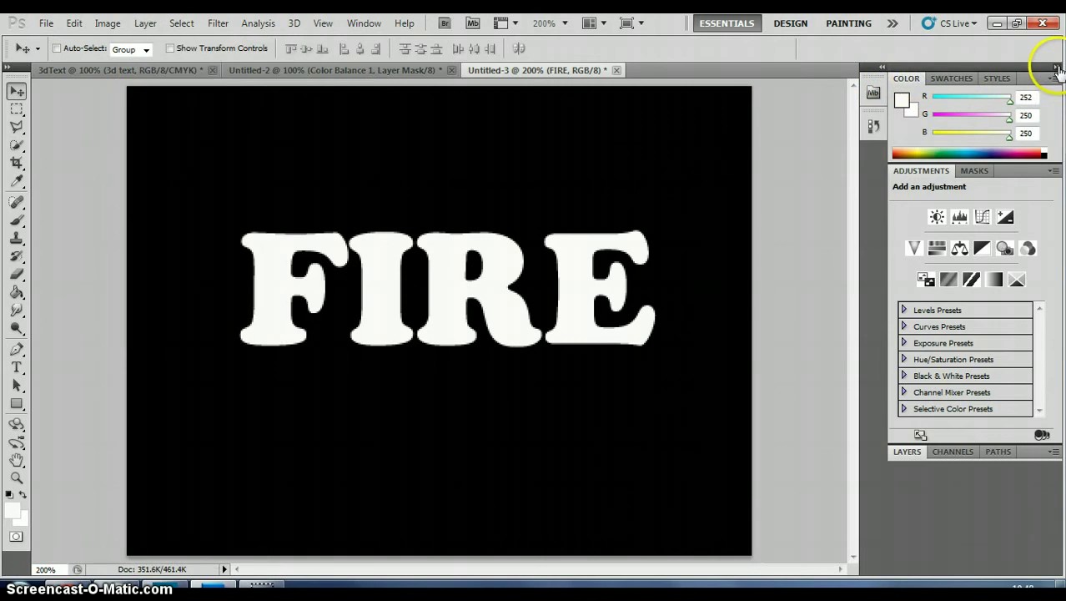
# - Rearrange the side panels so the Layers panel lists FIRE above the black Background
pyautogui.click(1056, 67)
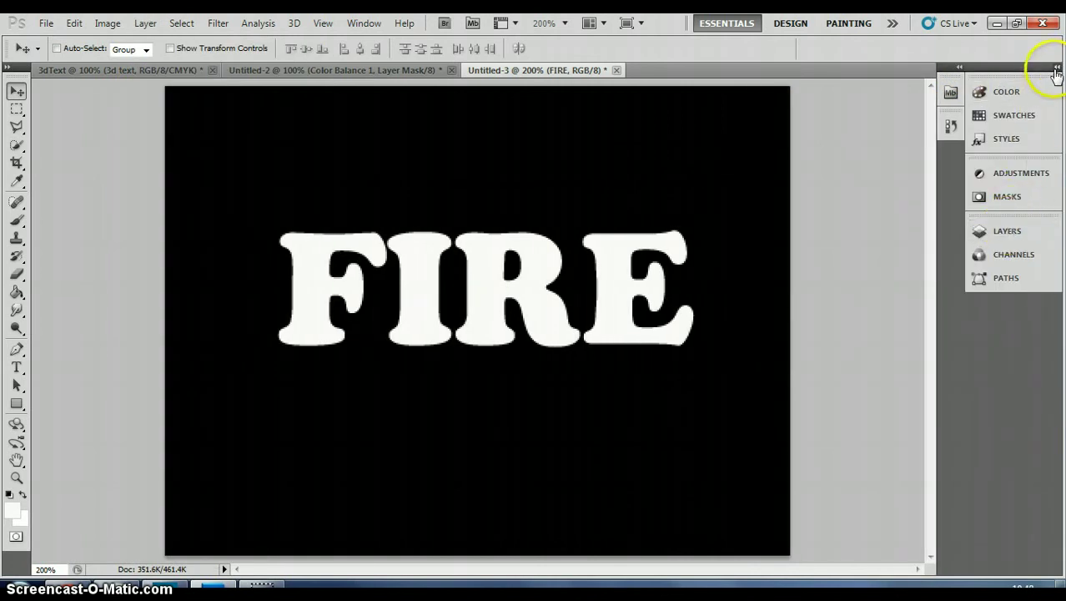
pyautogui.click(1007, 231)
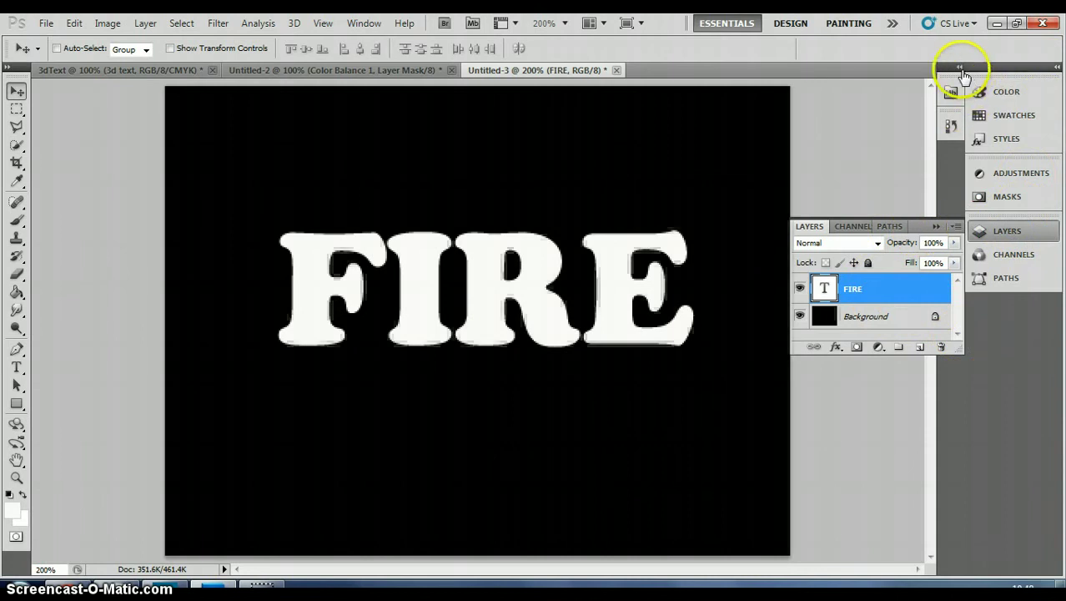
pyautogui.moveTo(915, 227); pyautogui.dragTo(1033, 231)
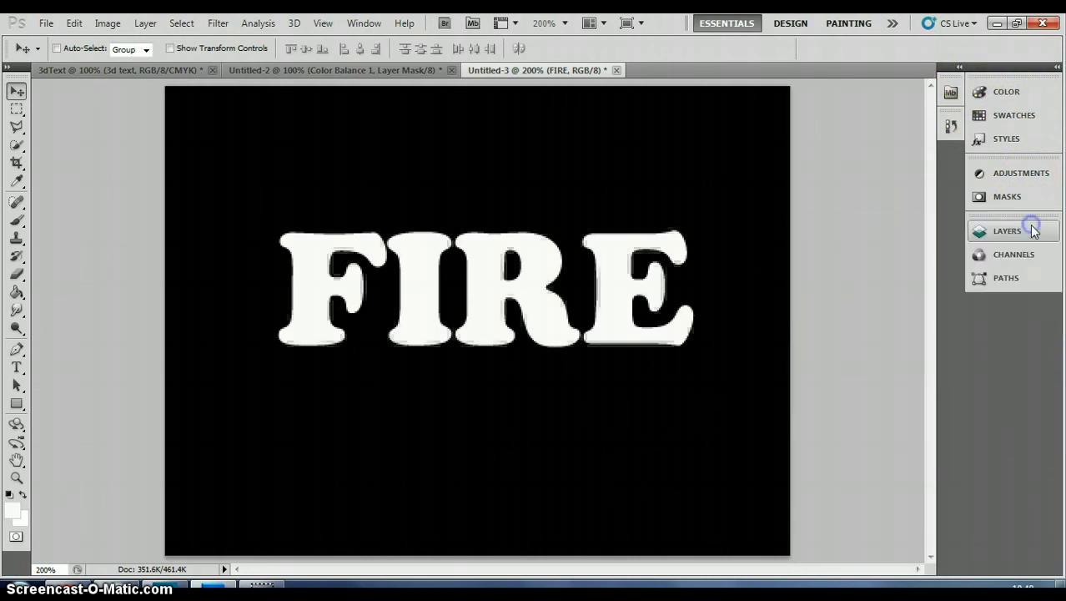
pyautogui.click(1057, 67)
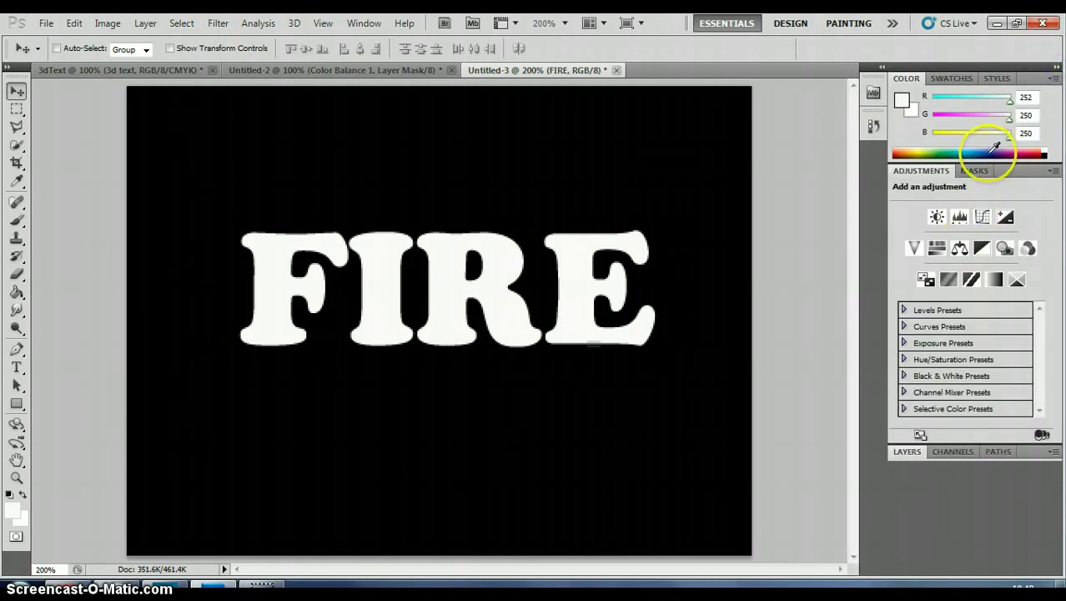
pyautogui.click(917, 451)
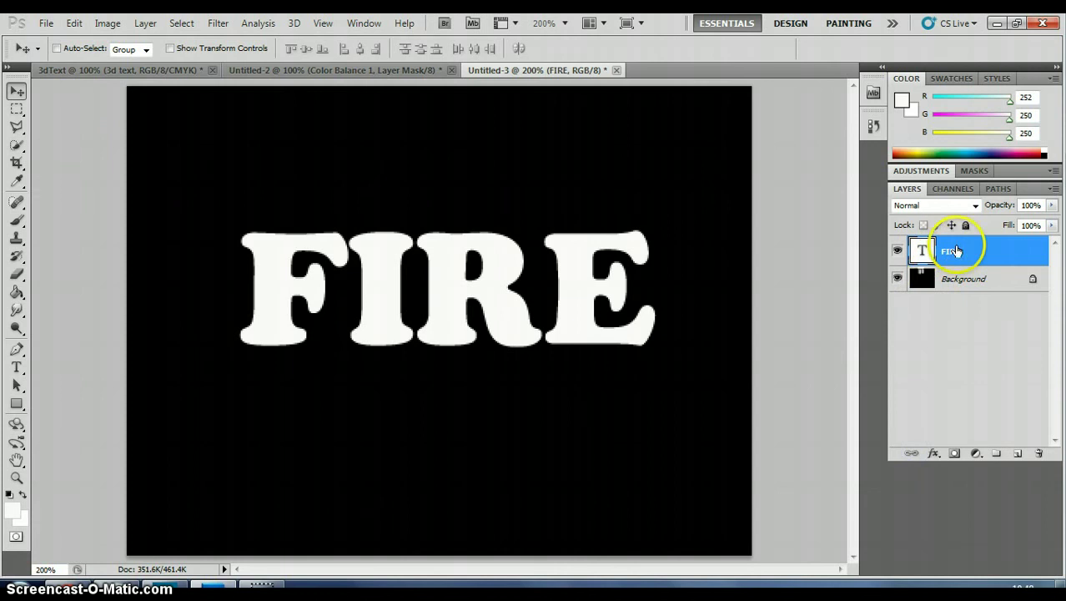
# - Rasterize the FIRE type layer via Layer > Rasterize > Type, briefly viewing Untitled-2
pyautogui.click(969, 378)
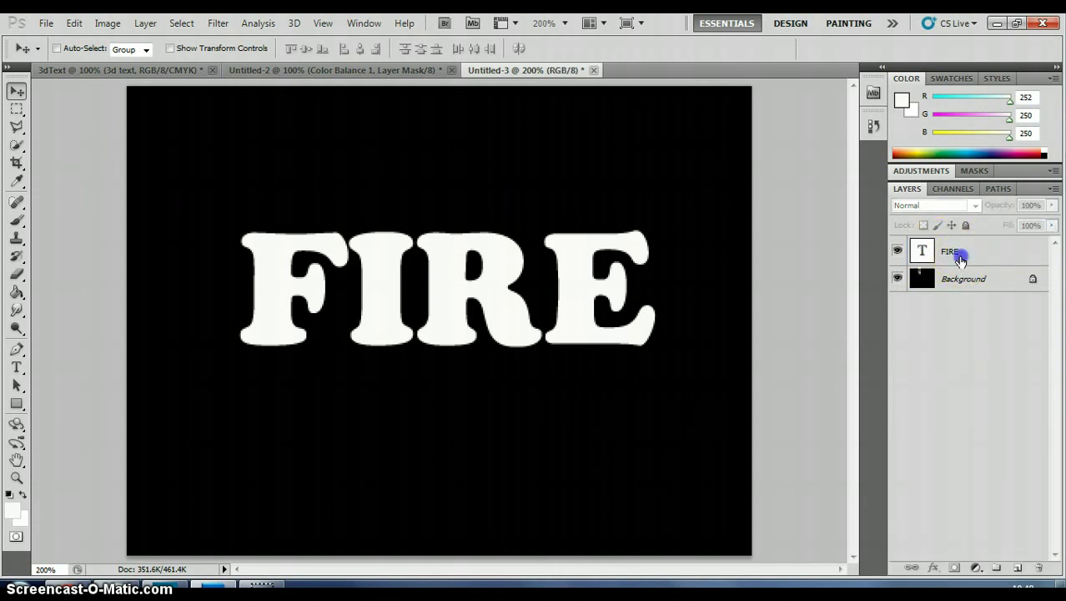
pyautogui.click(957, 255)
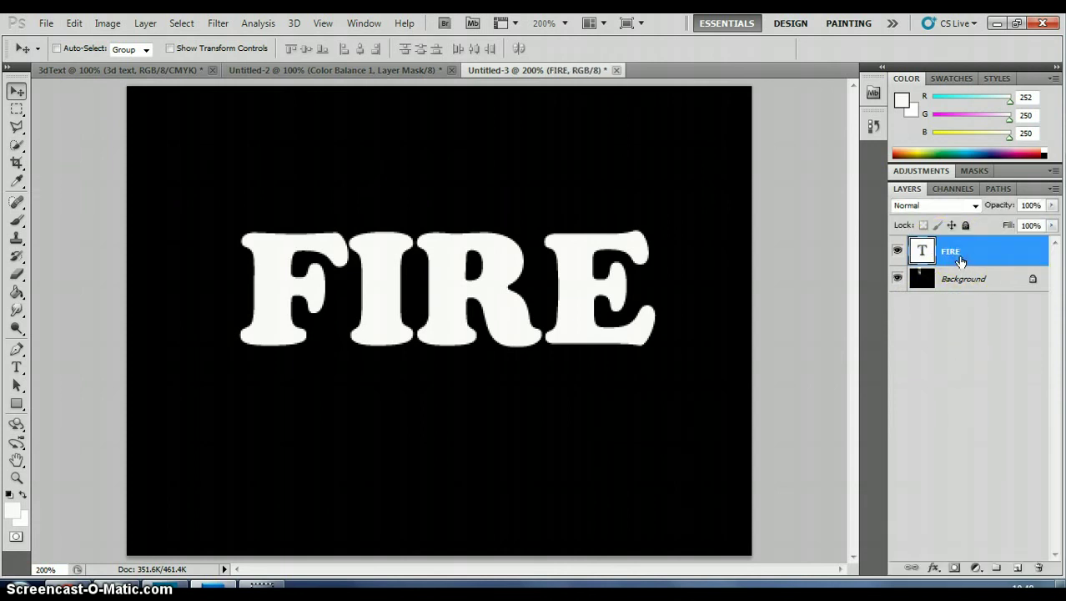
pyautogui.click(145, 23)
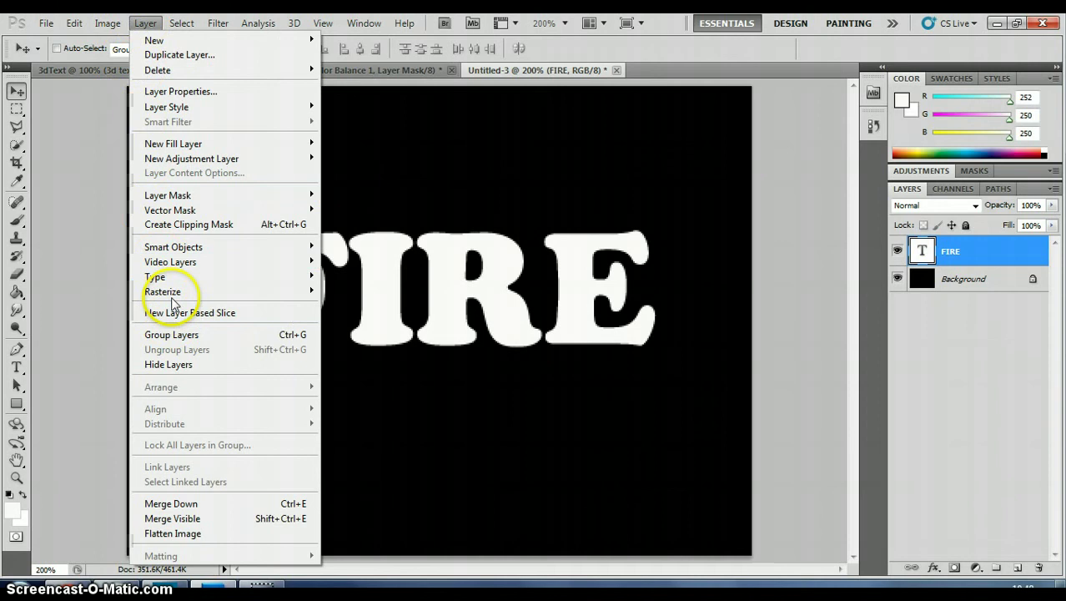
pyautogui.moveTo(210, 291)
pyautogui.click(355, 292)
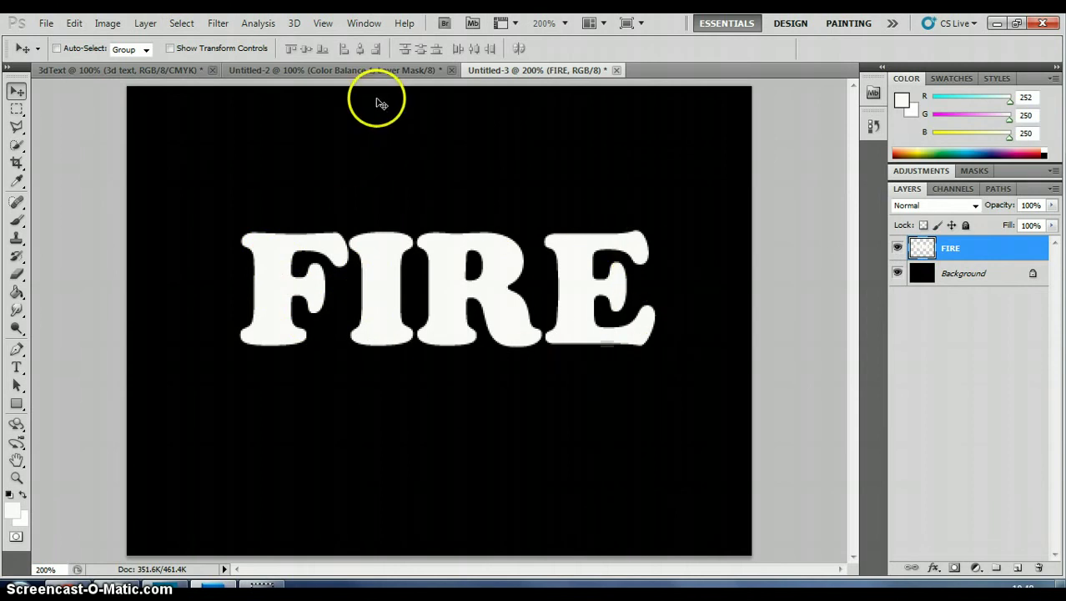
pyautogui.click(384, 72)
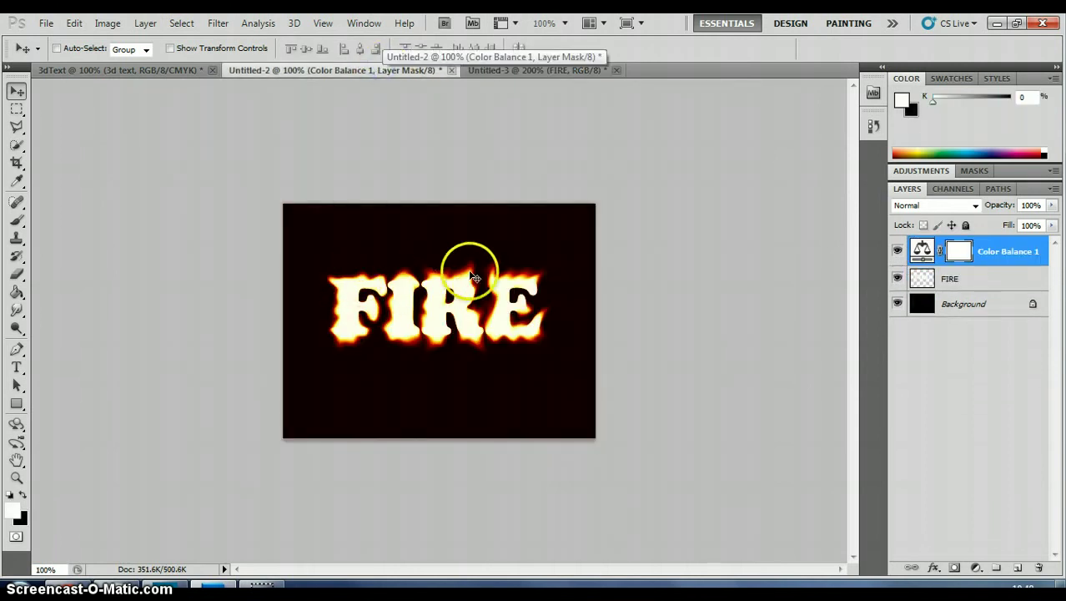
pyautogui.click(535, 71)
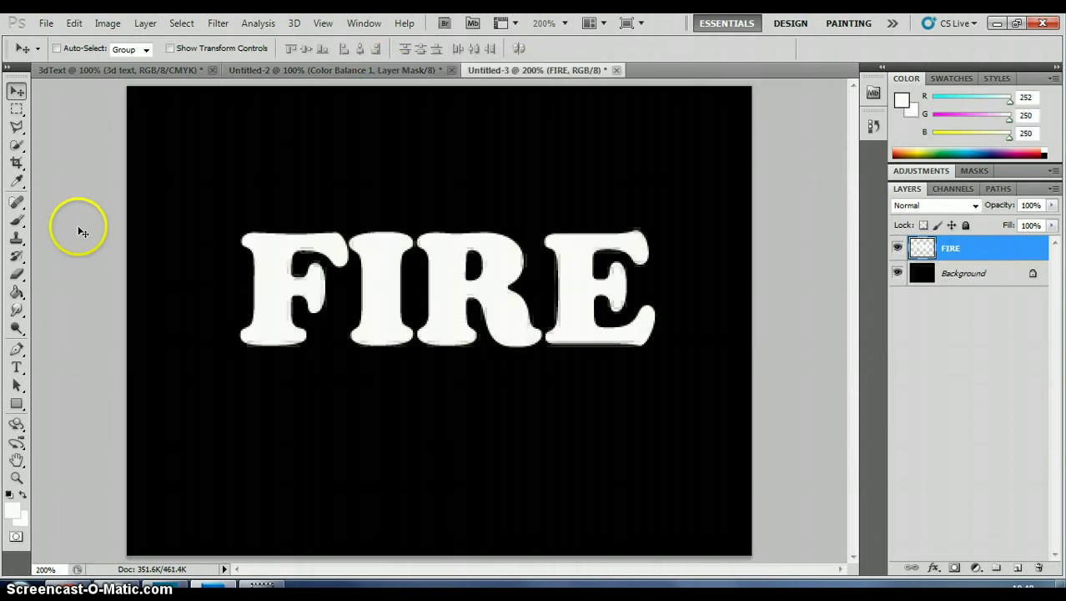
# - Select the Smudge Tool and set its soft brush to 21 px
pyautogui.click(16, 319)
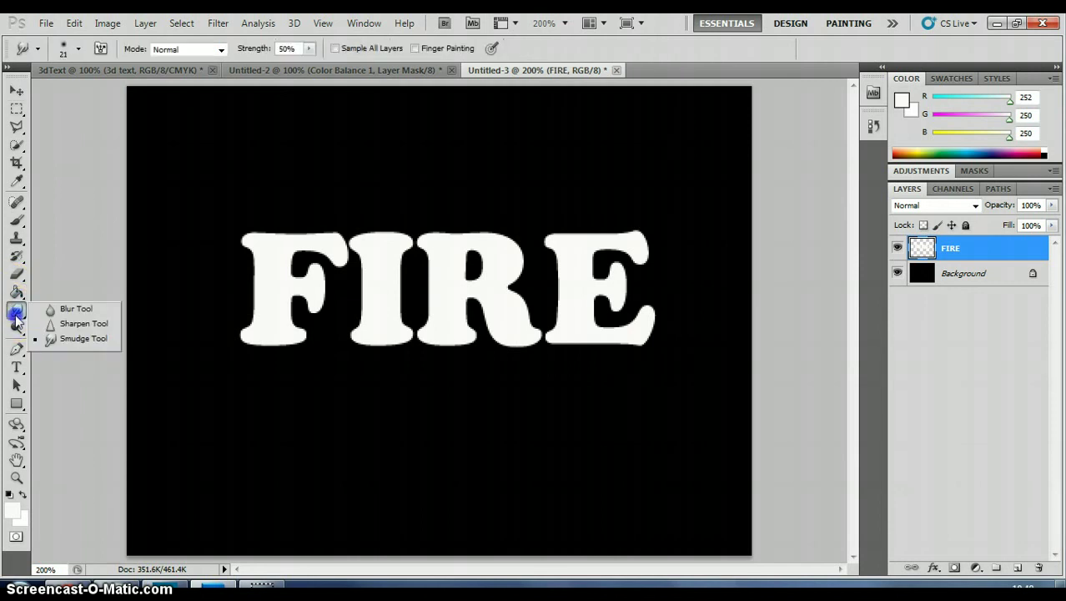
pyautogui.click(61, 315)
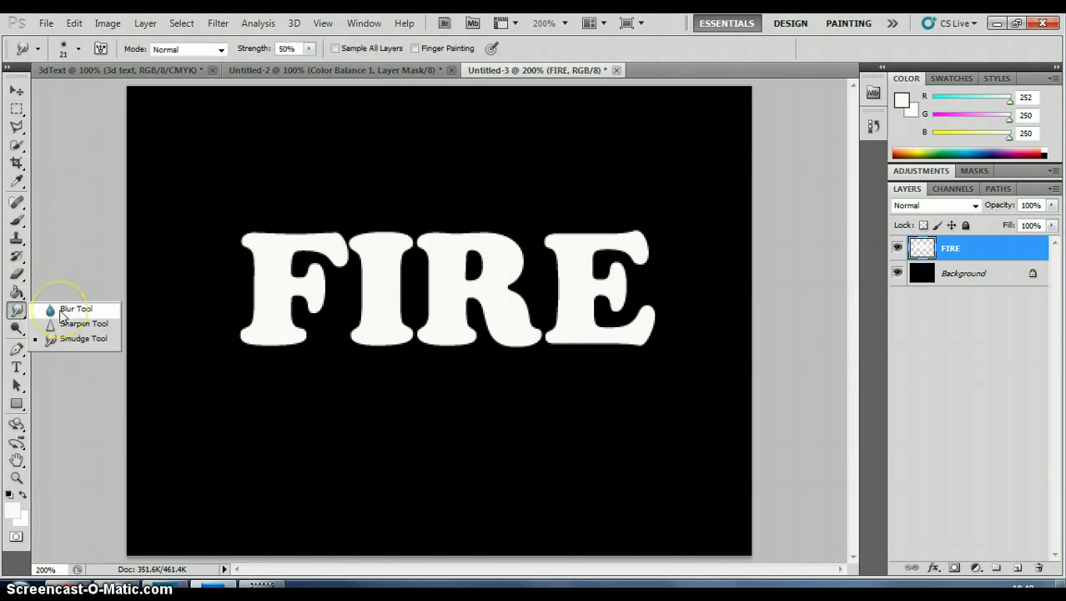
pyautogui.click(15, 313)
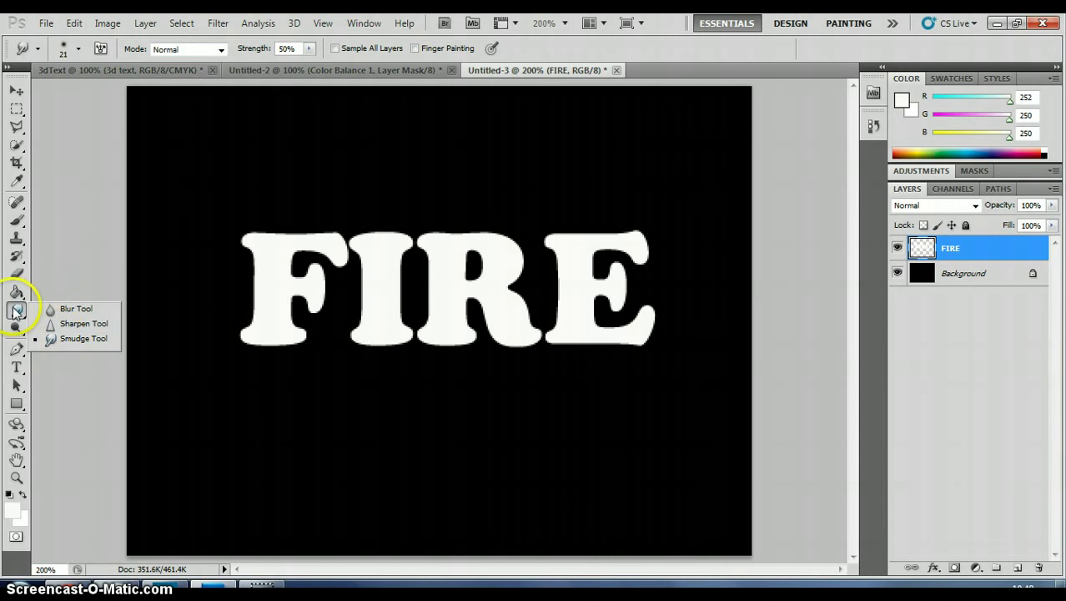
pyautogui.click(69, 340)
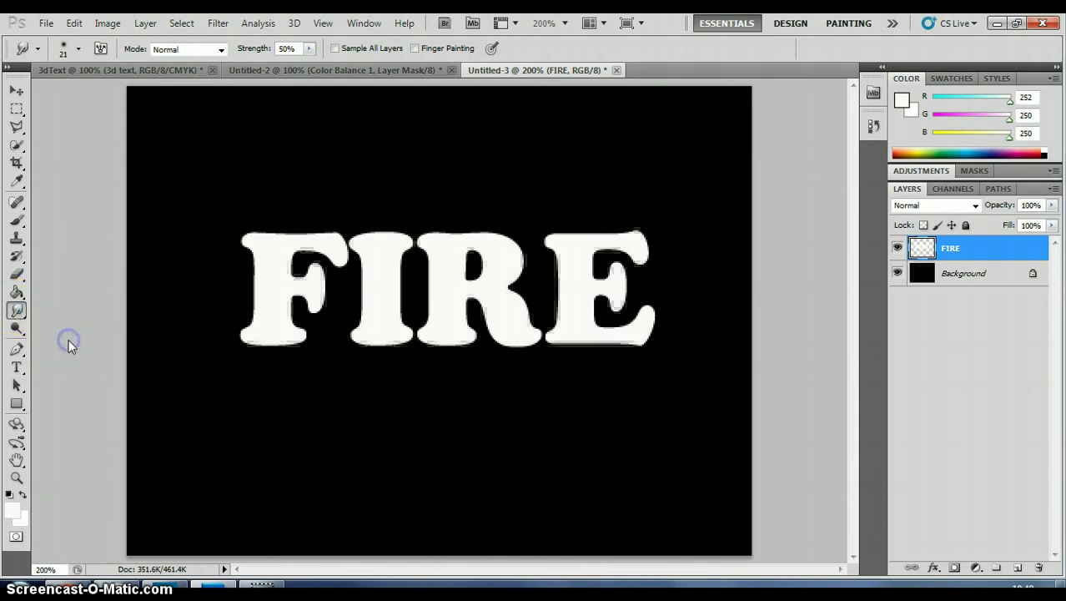
pyautogui.click(79, 49)
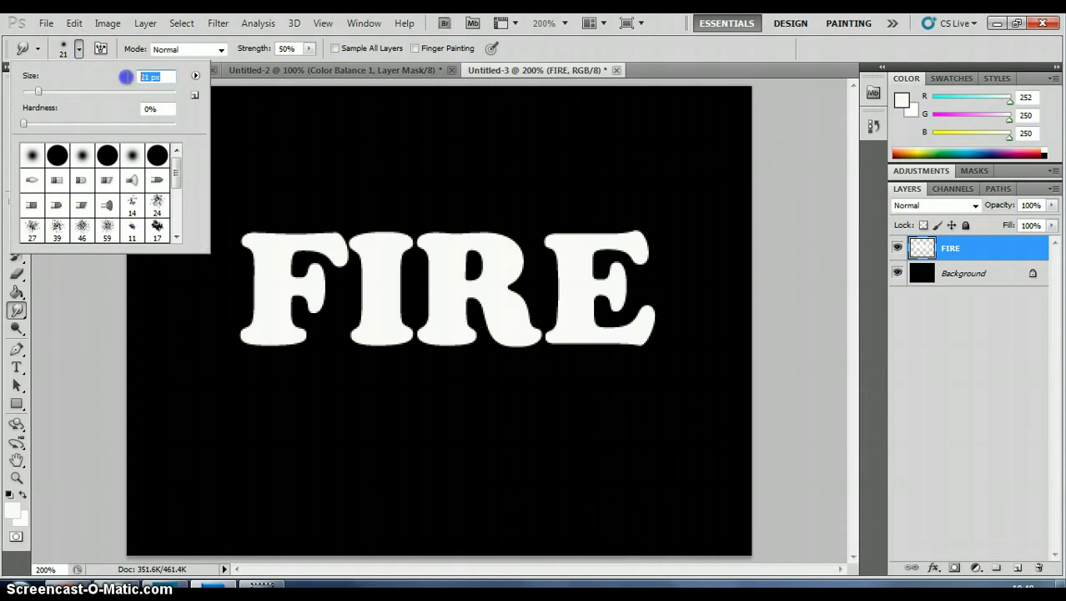
pyautogui.write('21')
pyautogui.click(108, 295)
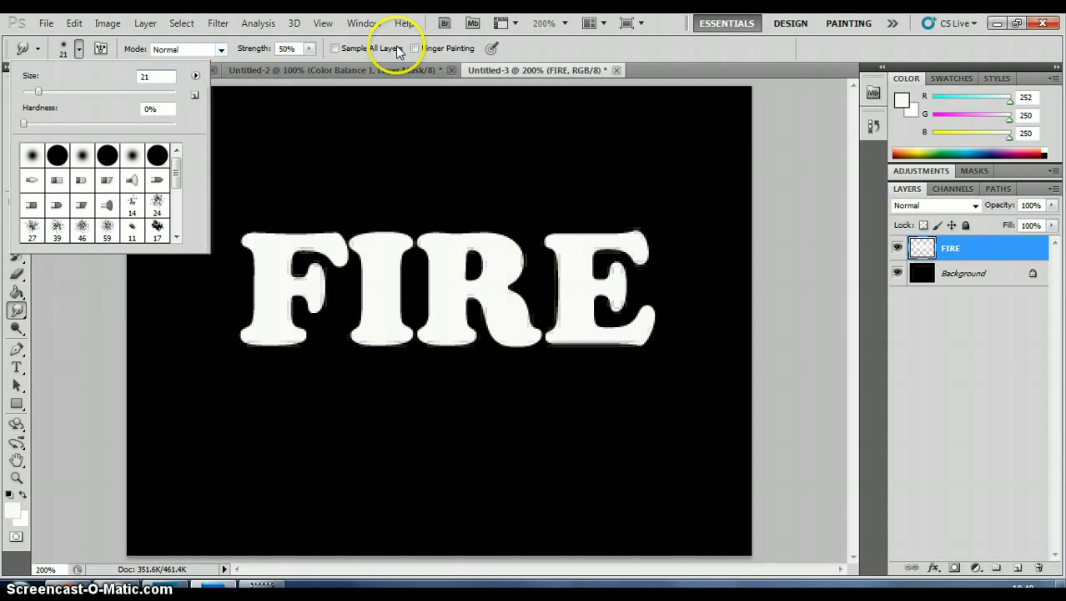
pyautogui.click(548, 56)
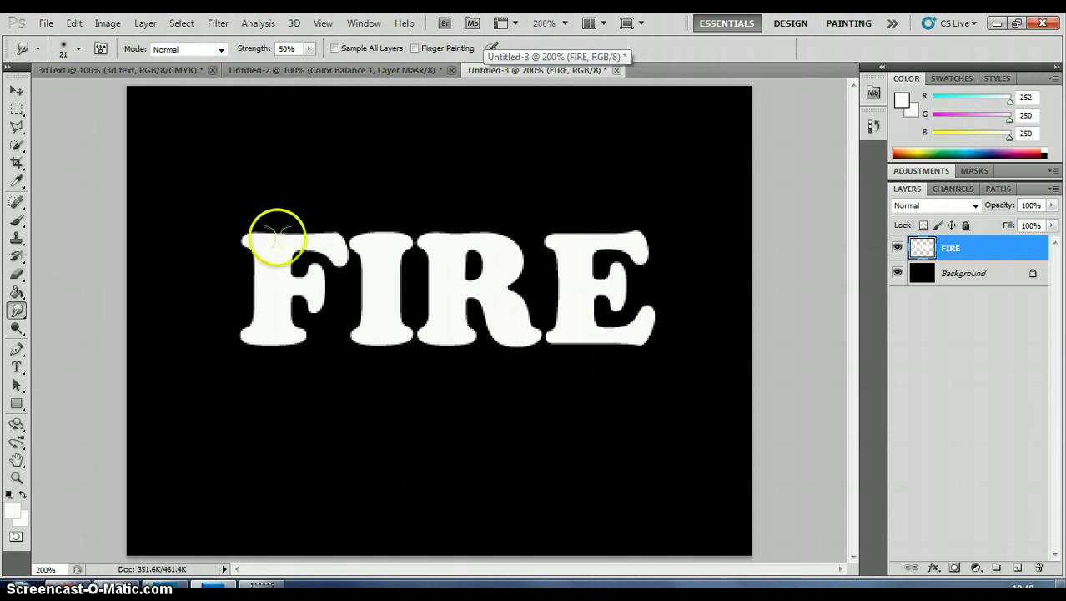
# - Smudge wisps up from the F and E tops, then shrink the brush to smear E and R edges
pyautogui.moveTo(280, 229)
pyautogui.mouseDown()
pyautogui.moveTo(316, 215)
pyautogui.moveTo(284, 231)
pyautogui.moveTo(261, 225)
pyautogui.moveTo(340, 231)
pyautogui.moveTo(385, 208)
pyautogui.moveTo(376, 234)
pyautogui.moveTo(438, 231)
pyautogui.moveTo(396, 232)
pyautogui.moveTo(392, 203)
pyautogui.moveTo(386, 231)
pyautogui.moveTo(446, 226)
pyautogui.moveTo(443, 239)
pyautogui.moveTo(495, 210)
pyautogui.moveTo(466, 231)
pyautogui.moveTo(501, 236)
pyautogui.moveTo(472, 230)
pyautogui.moveTo(491, 198)
pyautogui.mouseUp()
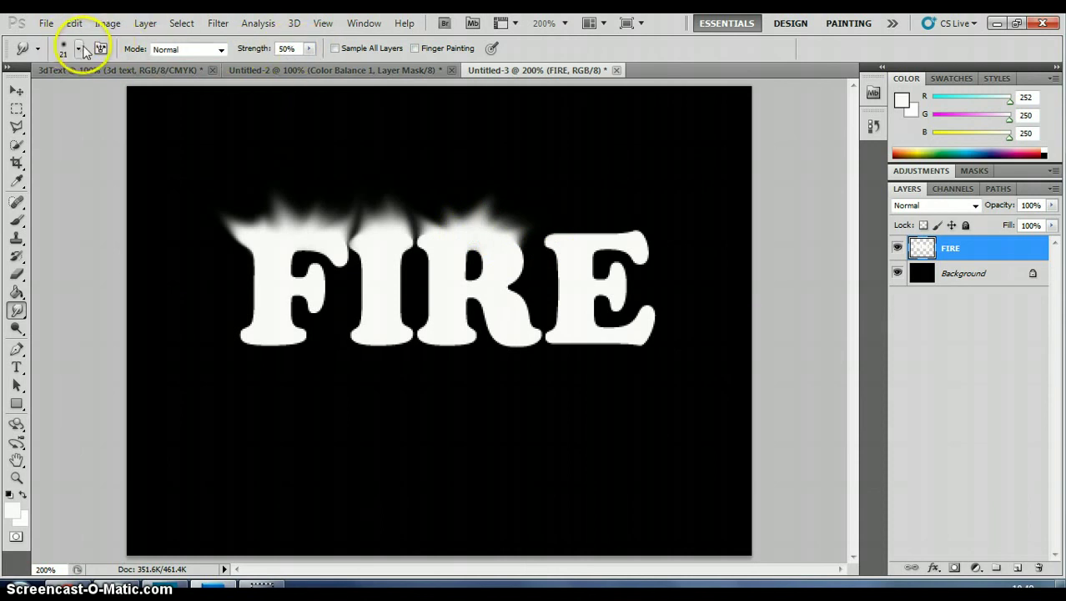
pyautogui.moveTo(568, 240); pyautogui.dragTo(525, 210)
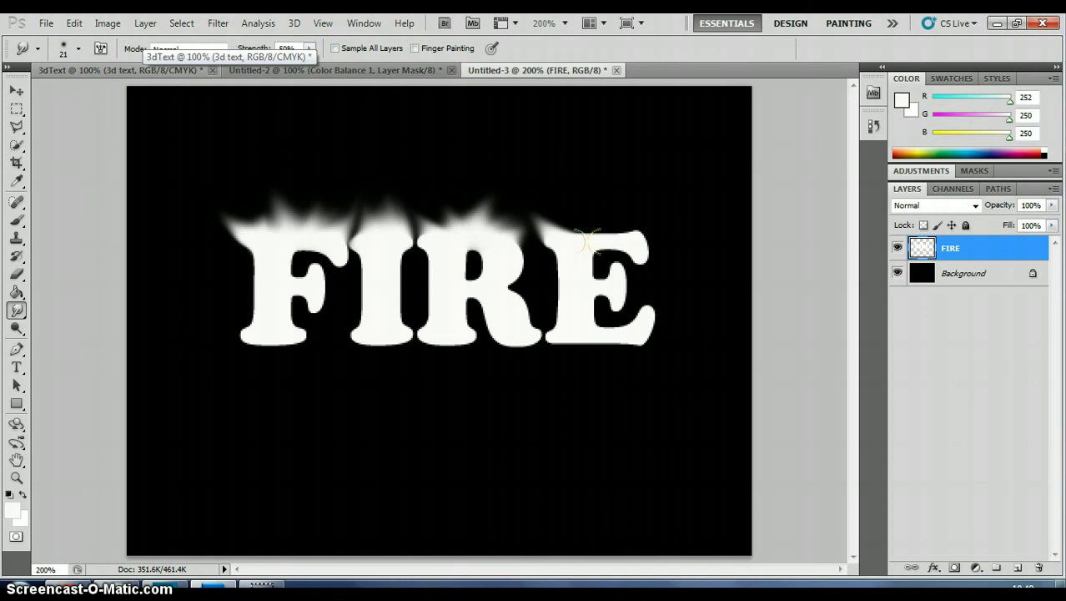
pyautogui.press('[')
pyautogui.press('[')
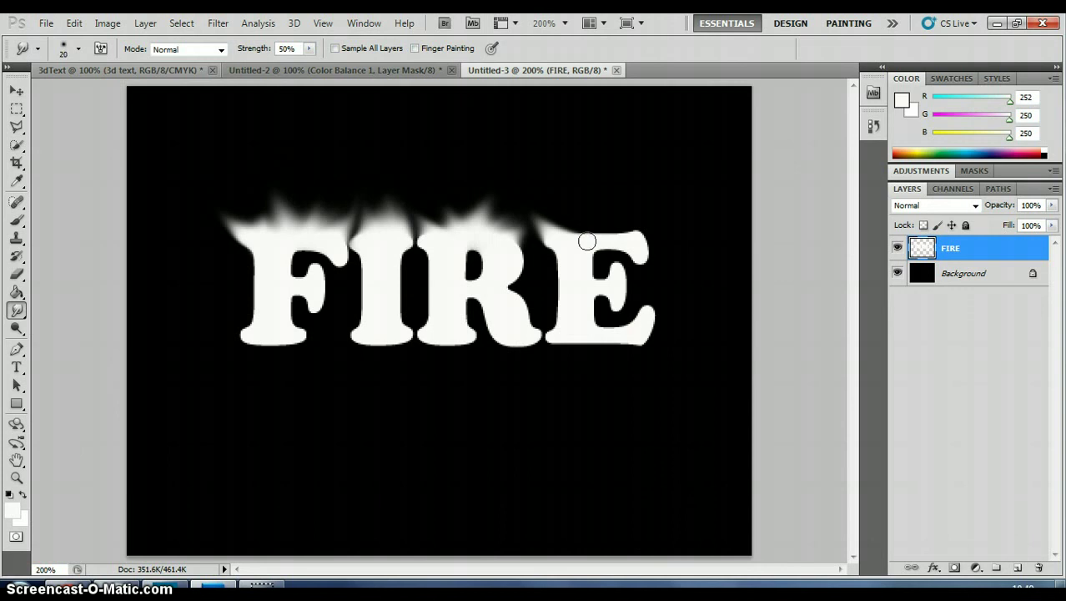
pyautogui.moveTo(600, 226)
pyautogui.mouseDown()
pyautogui.moveTo(600, 238)
pyautogui.moveTo(588, 222)
pyautogui.moveTo(676, 238)
pyautogui.moveTo(650, 218)
pyautogui.moveTo(619, 281)
pyautogui.moveTo(634, 287)
pyautogui.mouseUp()
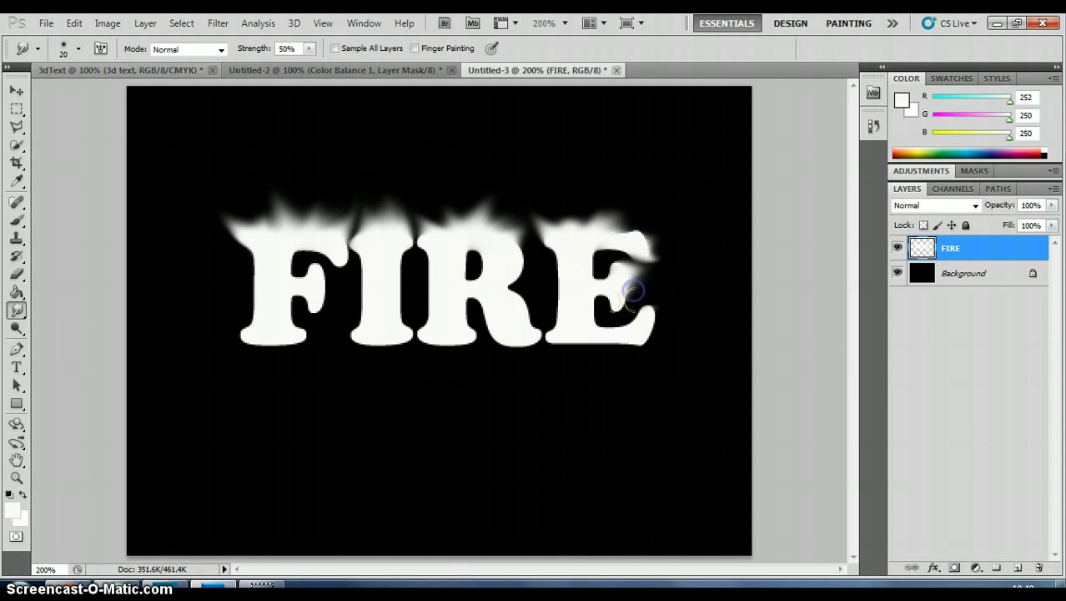
pyautogui.moveTo(615, 327)
pyautogui.mouseDown()
pyautogui.moveTo(554, 321)
pyautogui.moveTo(541, 255)
pyautogui.mouseUp()
pyautogui.moveTo(521, 316)
pyautogui.mouseDown()
pyautogui.moveTo(473, 331)
pyautogui.moveTo(430, 318)
pyautogui.moveTo(405, 280)
pyautogui.moveTo(427, 281)
pyautogui.moveTo(414, 266)
pyautogui.moveTo(394, 293)
pyautogui.moveTo(413, 270)
pyautogui.moveTo(391, 290)
pyautogui.moveTo(361, 292)
pyautogui.moveTo(374, 314)
pyautogui.moveTo(348, 326)
pyautogui.moveTo(304, 326)
pyautogui.moveTo(331, 309)
pyautogui.moveTo(333, 275)
pyautogui.moveTo(297, 277)
pyautogui.moveTo(254, 301)
pyautogui.moveTo(255, 325)
pyautogui.moveTo(258, 287)
pyautogui.moveTo(254, 305)
pyautogui.moveTo(243, 263)
pyautogui.mouseUp()
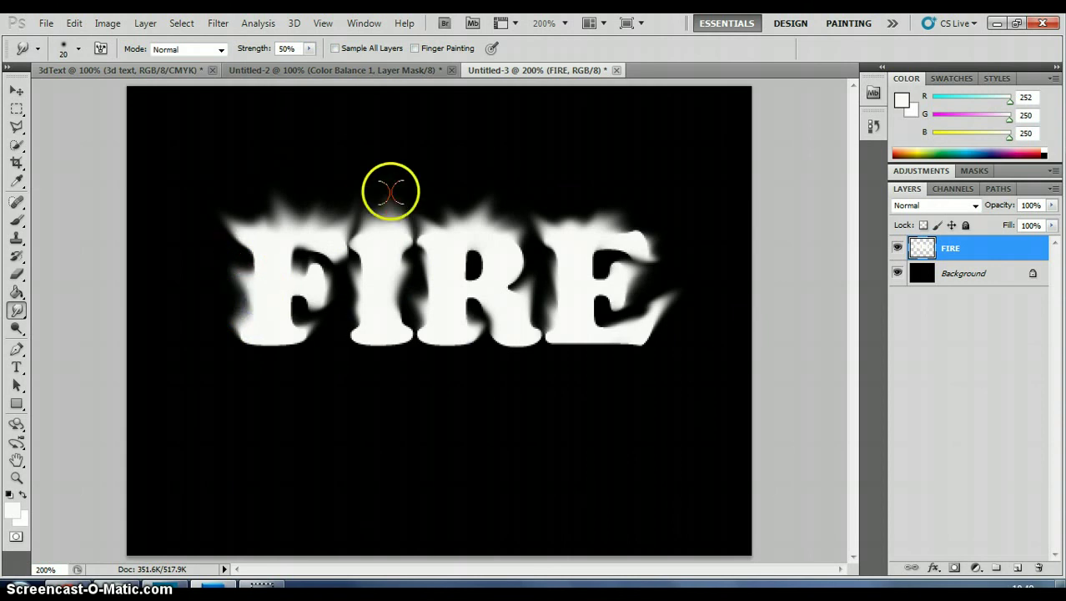
# - Add a Color Balance adjustment layer from the Layers panel's new adjustment layer button
pyautogui.click(508, 387)
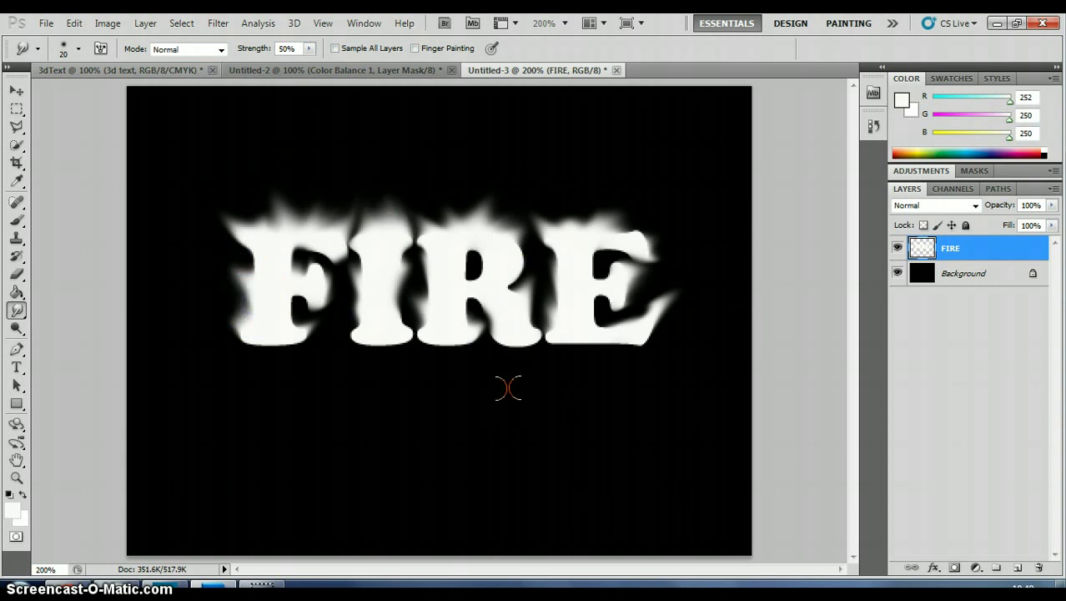
pyautogui.click(975, 568)
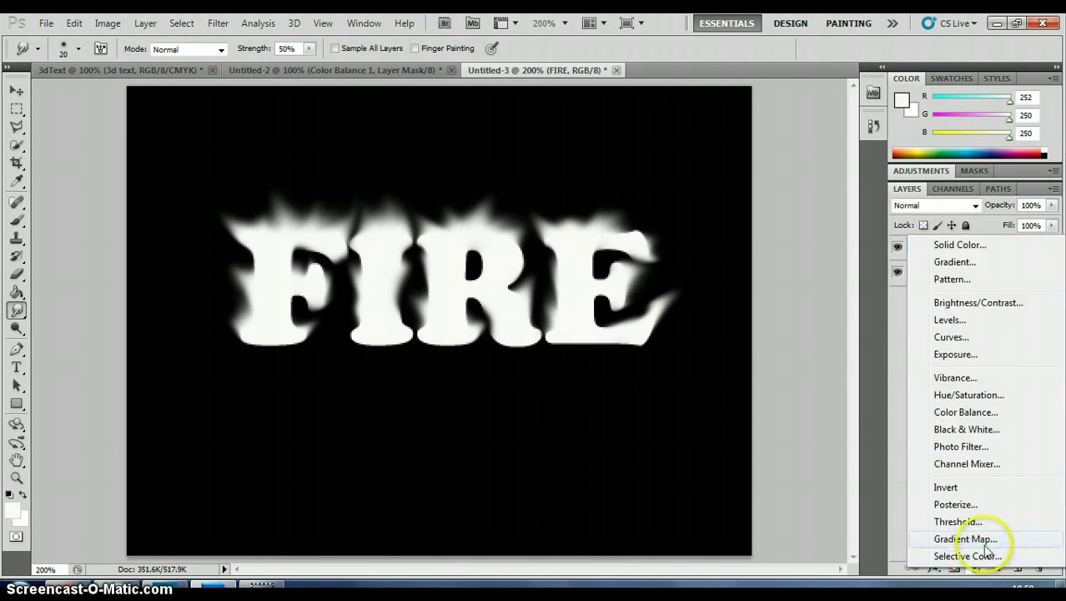
pyautogui.click(968, 412)
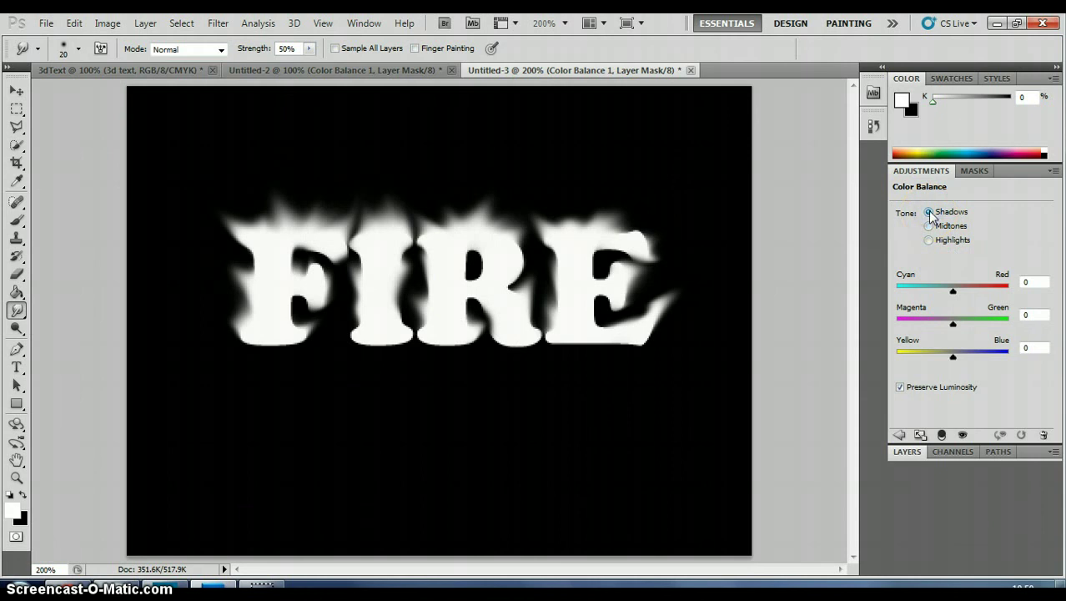
# - Set the Color Balance shadows to Red +71 and Yellow −69
pyautogui.click(952, 290)
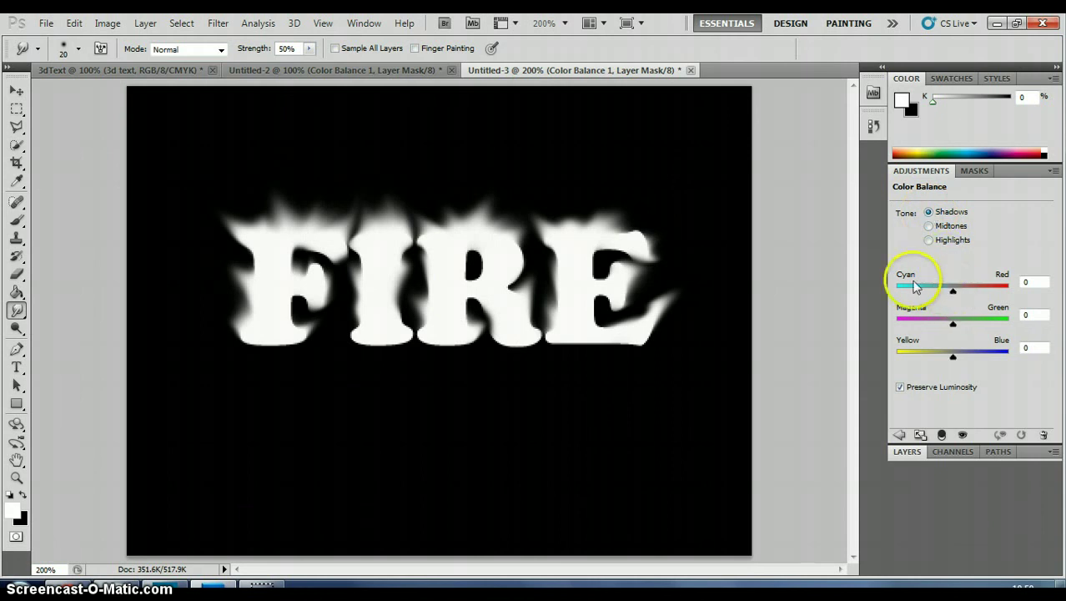
pyautogui.click(1038, 284)
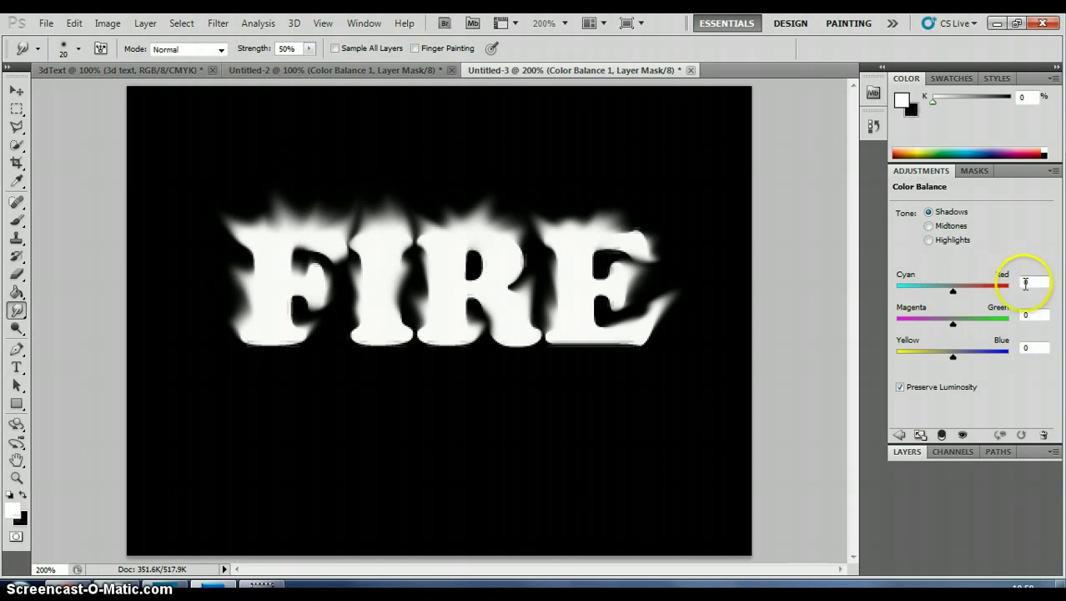
pyautogui.click(955, 294)
pyautogui.moveTo(955, 293); pyautogui.dragTo(991, 291)
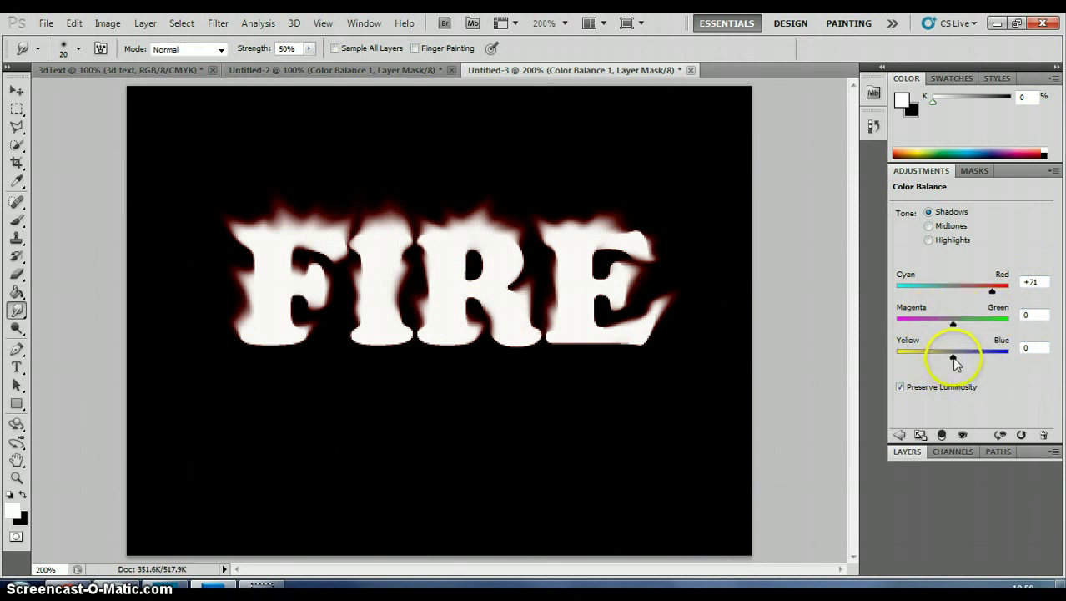
pyautogui.moveTo(955, 362); pyautogui.dragTo(956, 363)
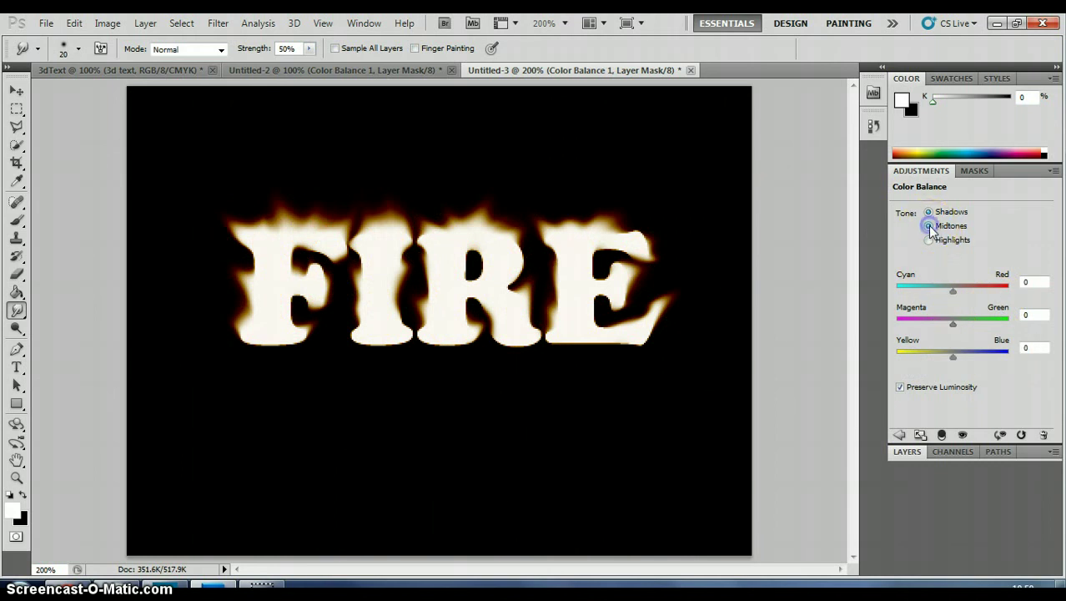
# - Enter Cyan–Red 70 and Yellow–Blue -70 for the Color Balance midtones
pyautogui.click(1023, 281)
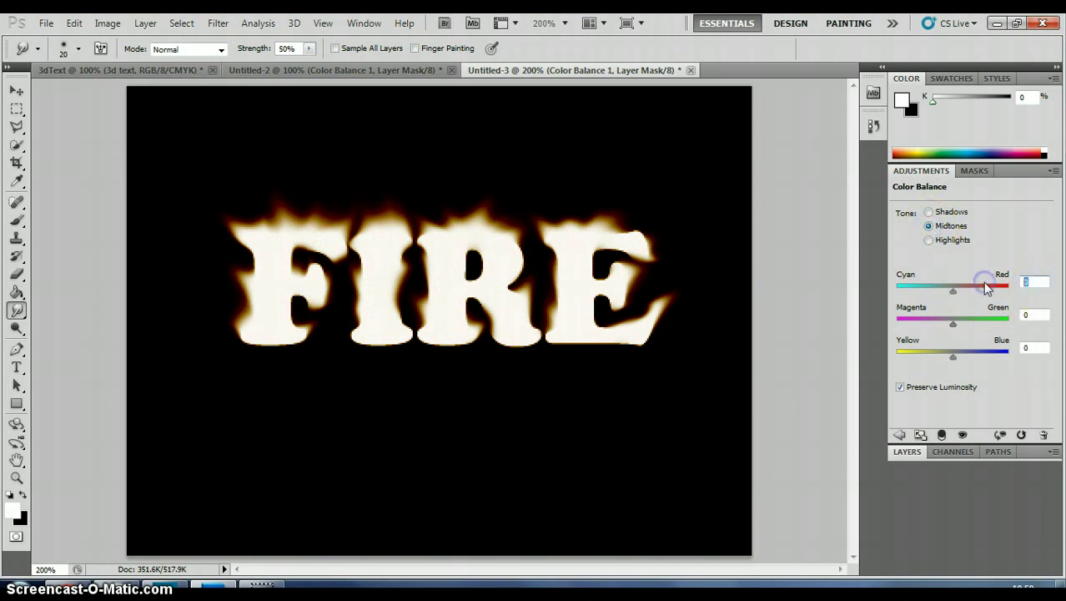
pyautogui.write('70')
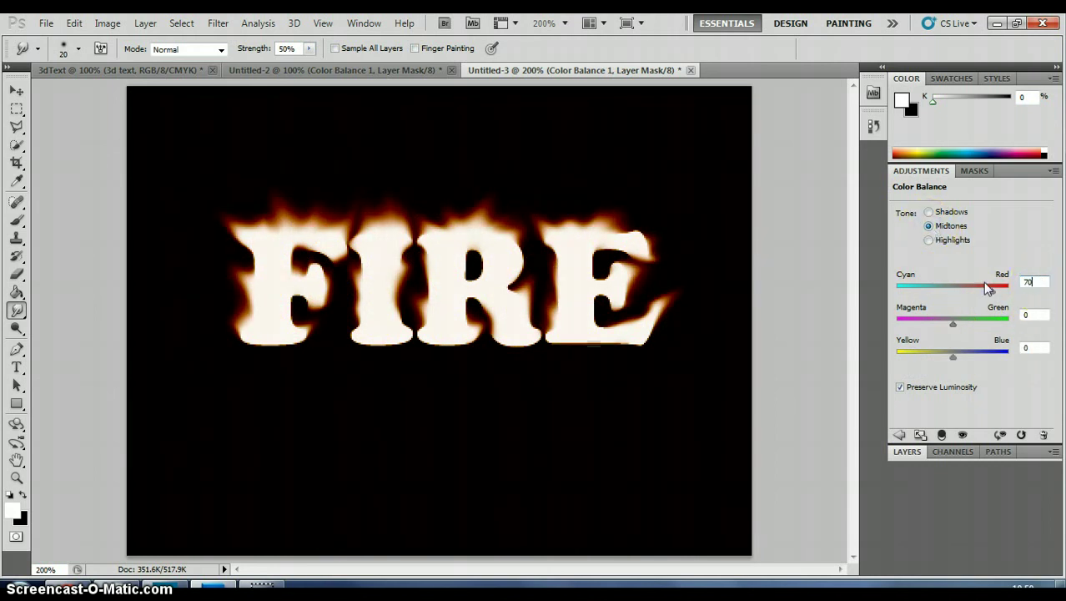
pyautogui.click(1033, 347)
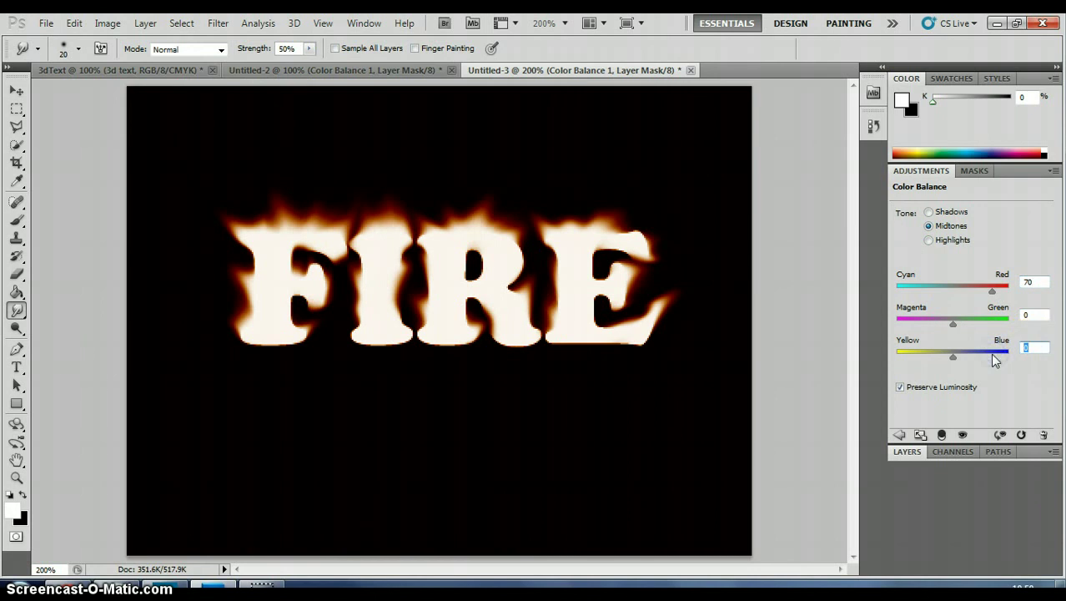
pyautogui.write('-70')
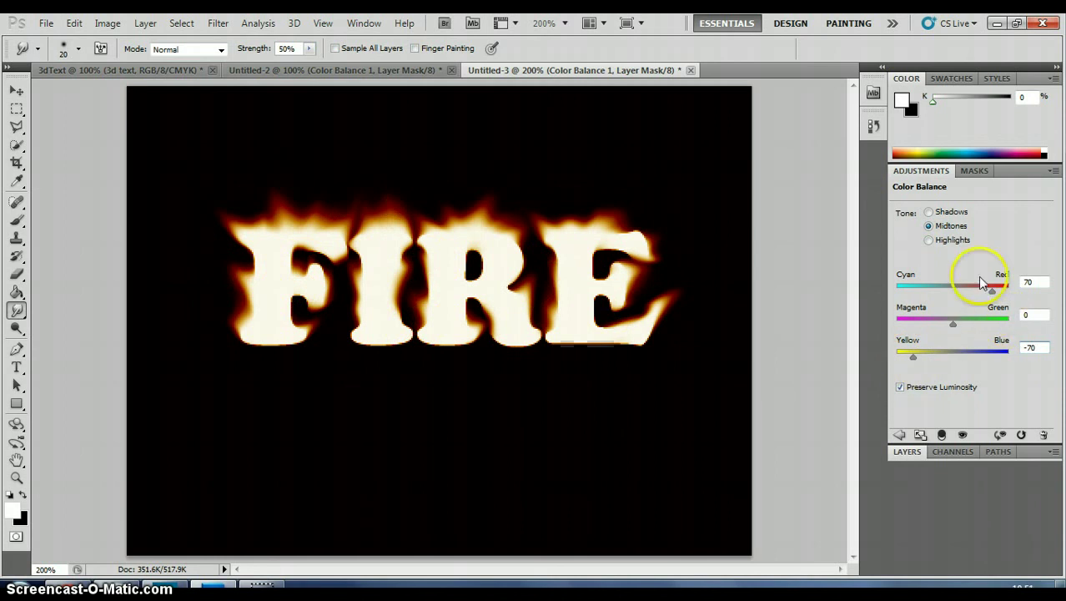
# - Switch Color Balance to Highlights, set Cyan–Red to 70, and tune Yellow–Blue to about -26
pyautogui.click(928, 240)
pyautogui.click(1028, 281)
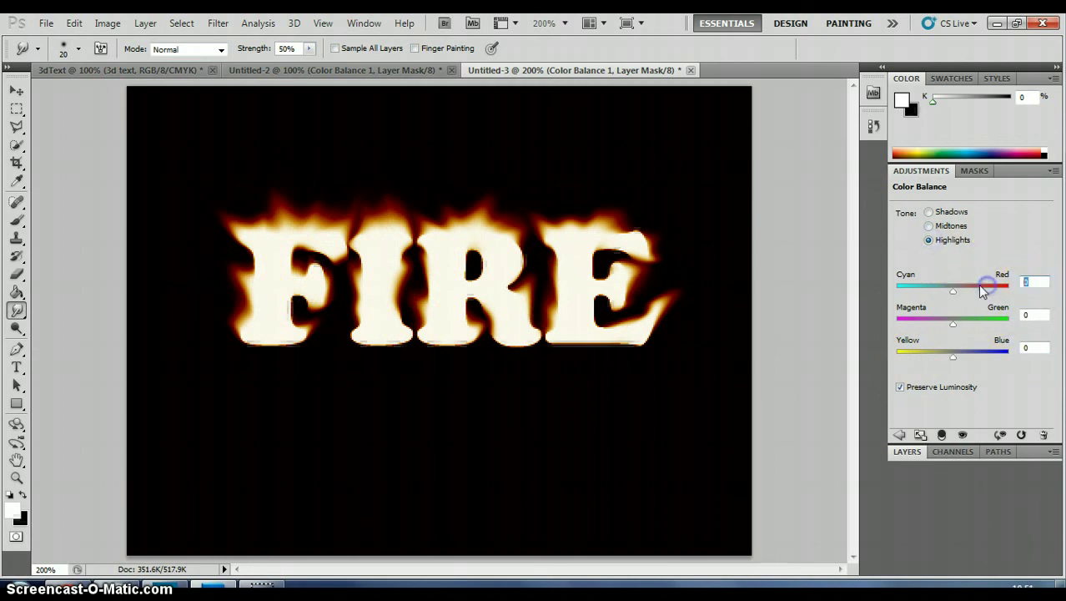
pyautogui.write('70')
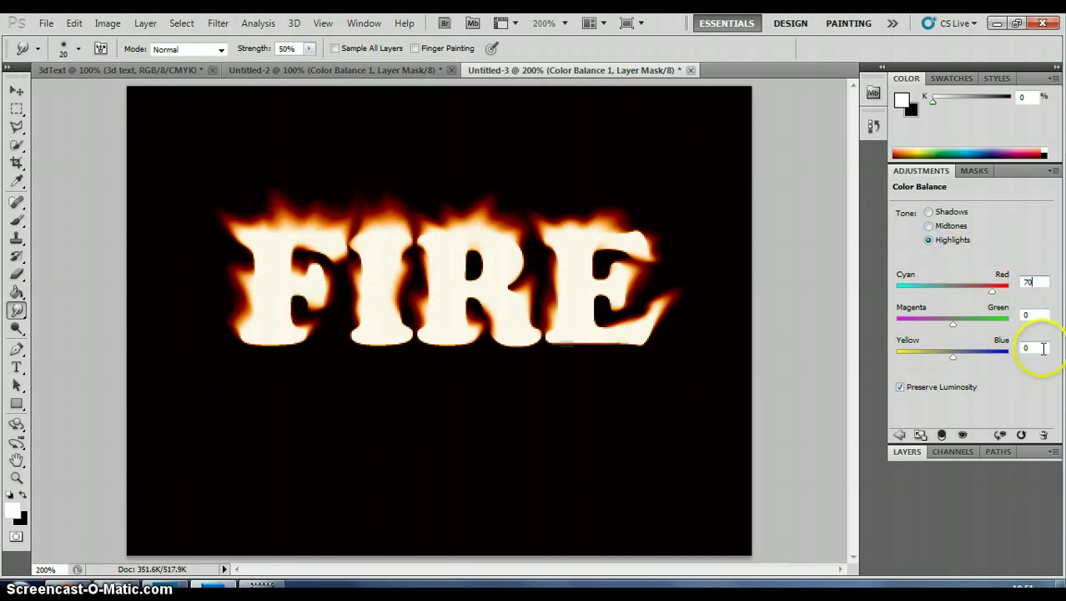
pyautogui.click(1020, 349)
pyautogui.write('-')
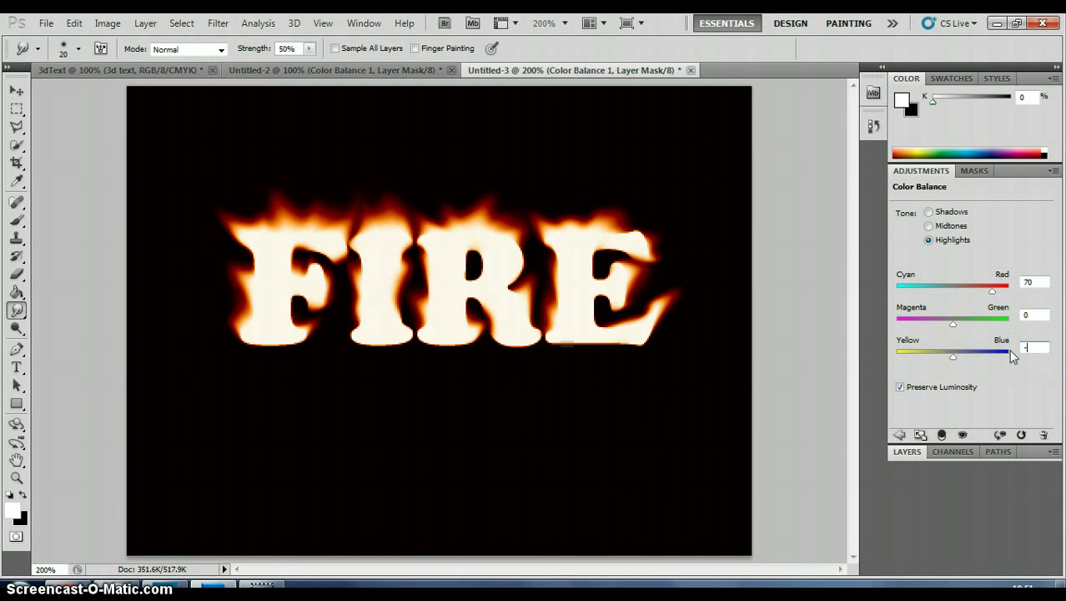
pyautogui.write('20')
pyautogui.click(1027, 394)
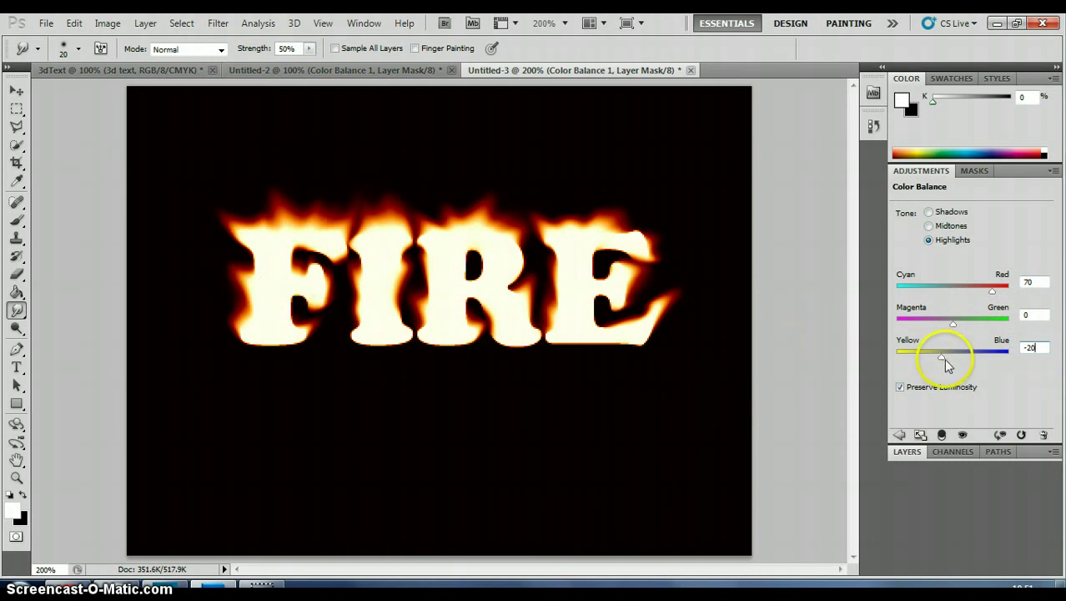
pyautogui.moveTo(941, 357); pyautogui.dragTo(922, 357)
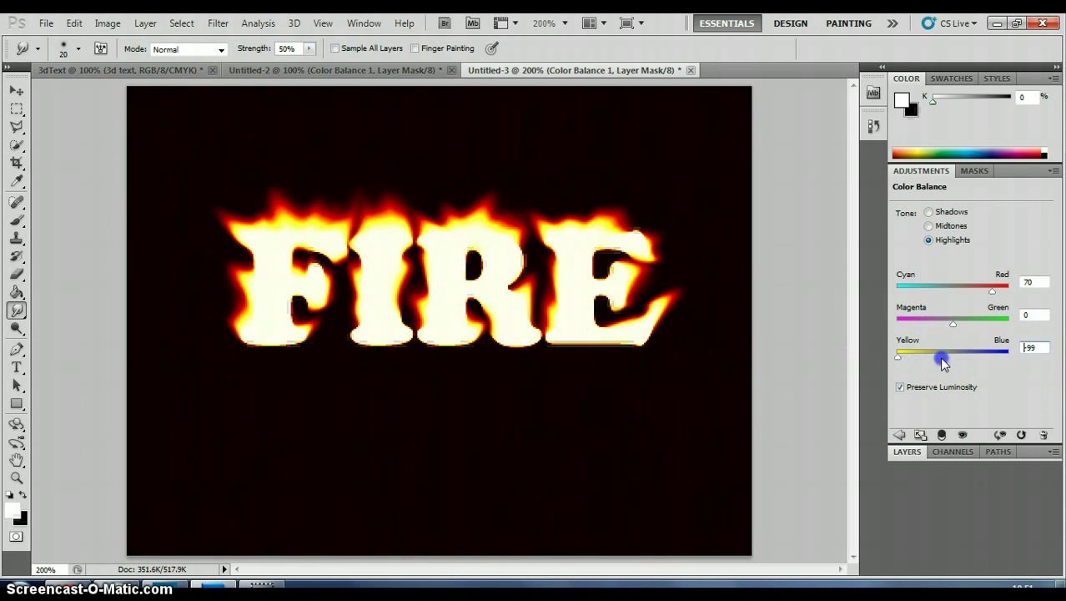
pyautogui.hotkey('shift', 'Down')
pyautogui.hotkey('shift', 'Down')
pyautogui.hotkey('shift', 'Down')
pyautogui.hotkey('shift', 'Down')
pyautogui.hotkey('shift', 'Down')
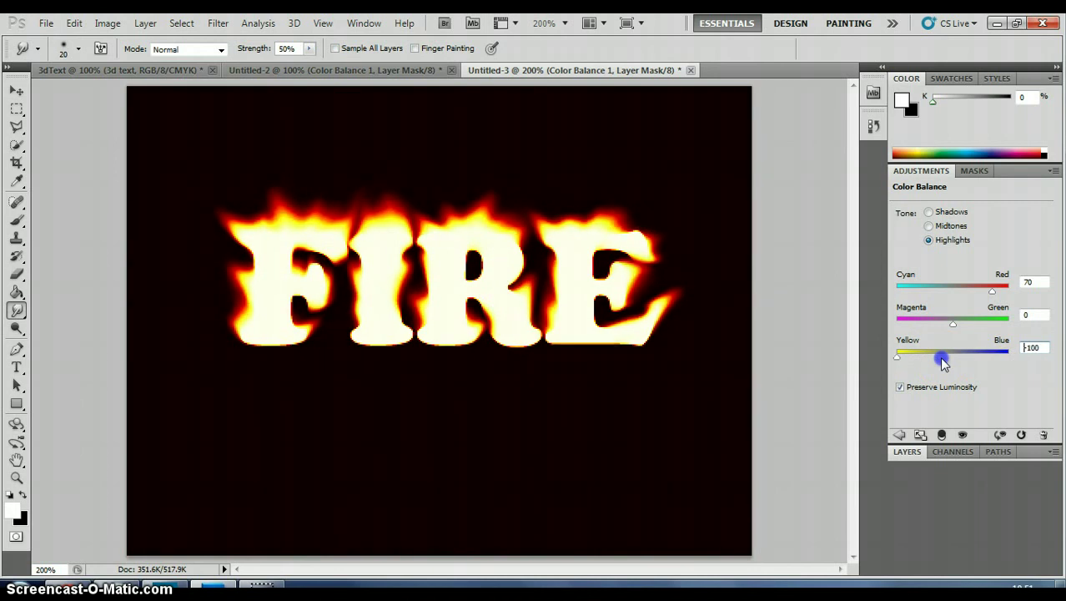
pyautogui.moveTo(903, 375); pyautogui.dragTo(936, 373)
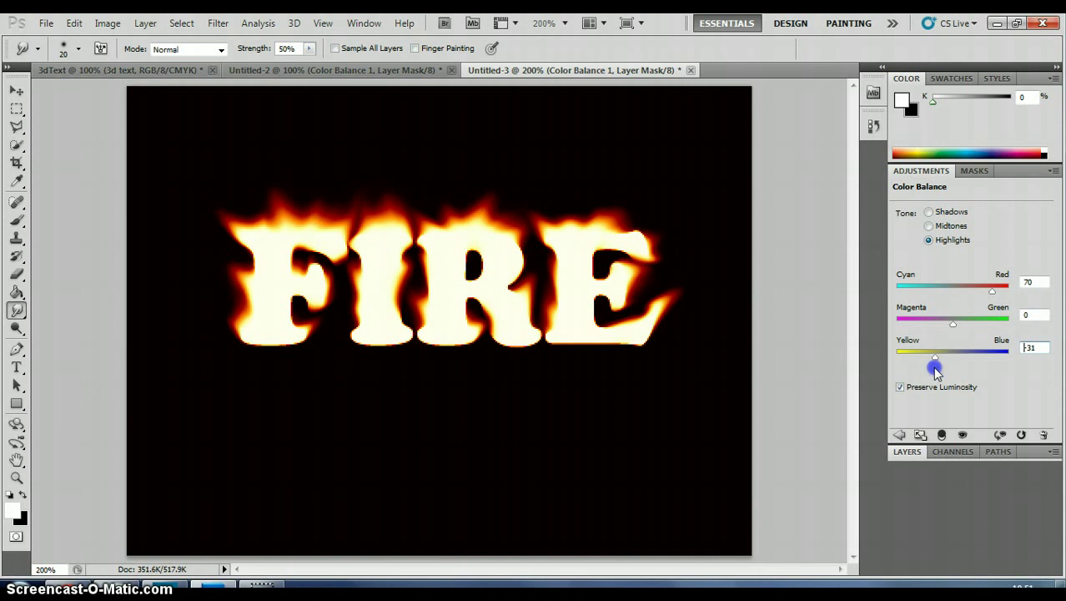